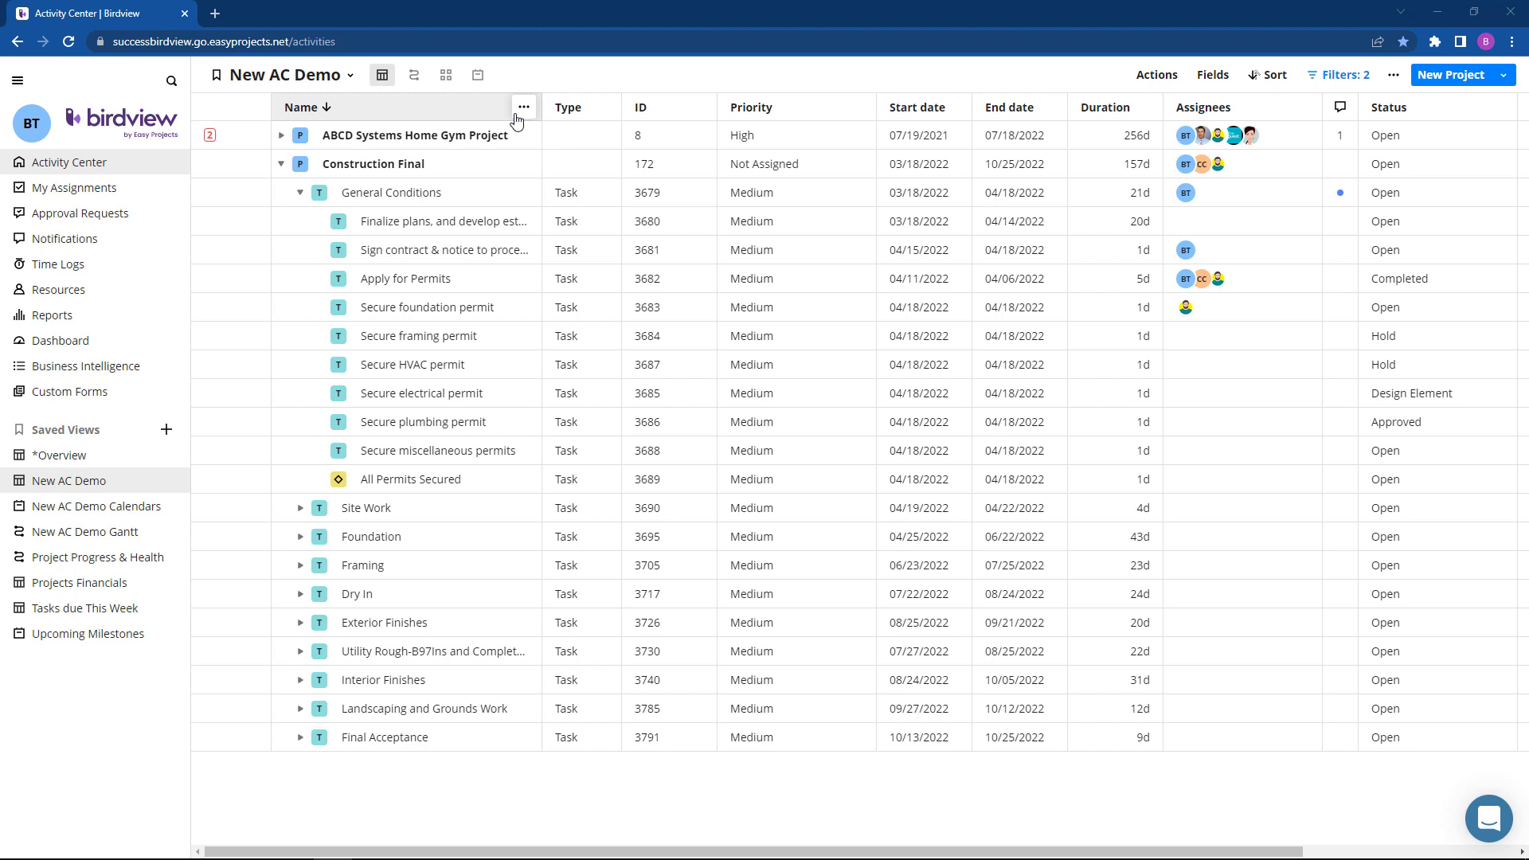
# - Freeze the Name column in place and drag it wider
pyautogui.click(523, 108)
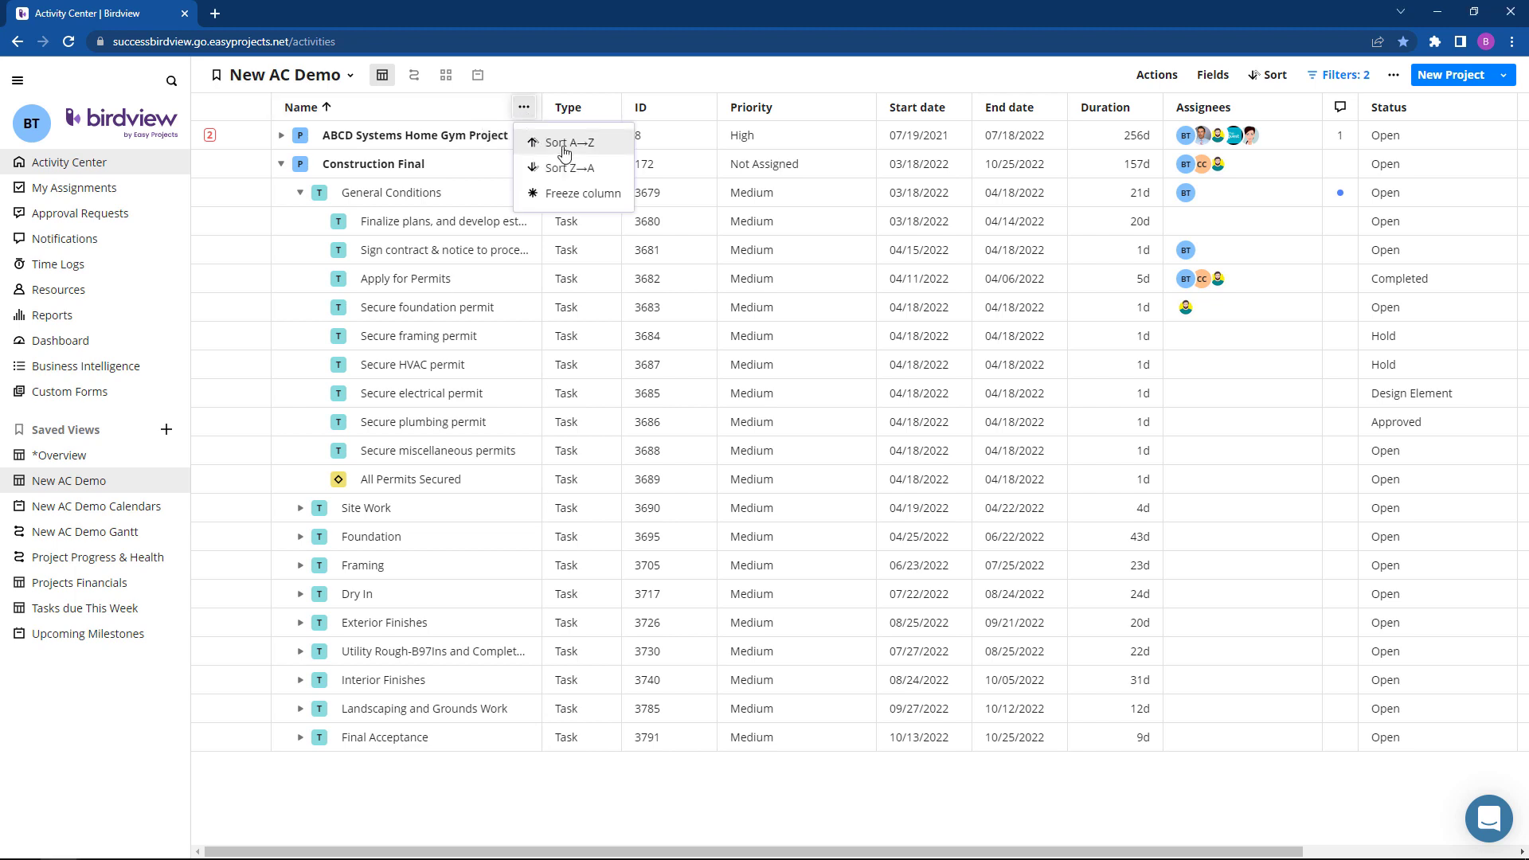
pyautogui.click(584, 193)
pyautogui.moveTo(597, 851)
pyautogui.mouseDown()
pyautogui.moveTo(810, 851)
pyautogui.moveTo(597, 851)
pyautogui.mouseUp()
pyautogui.moveTo(582, 107); pyautogui.dragTo(625, 112)
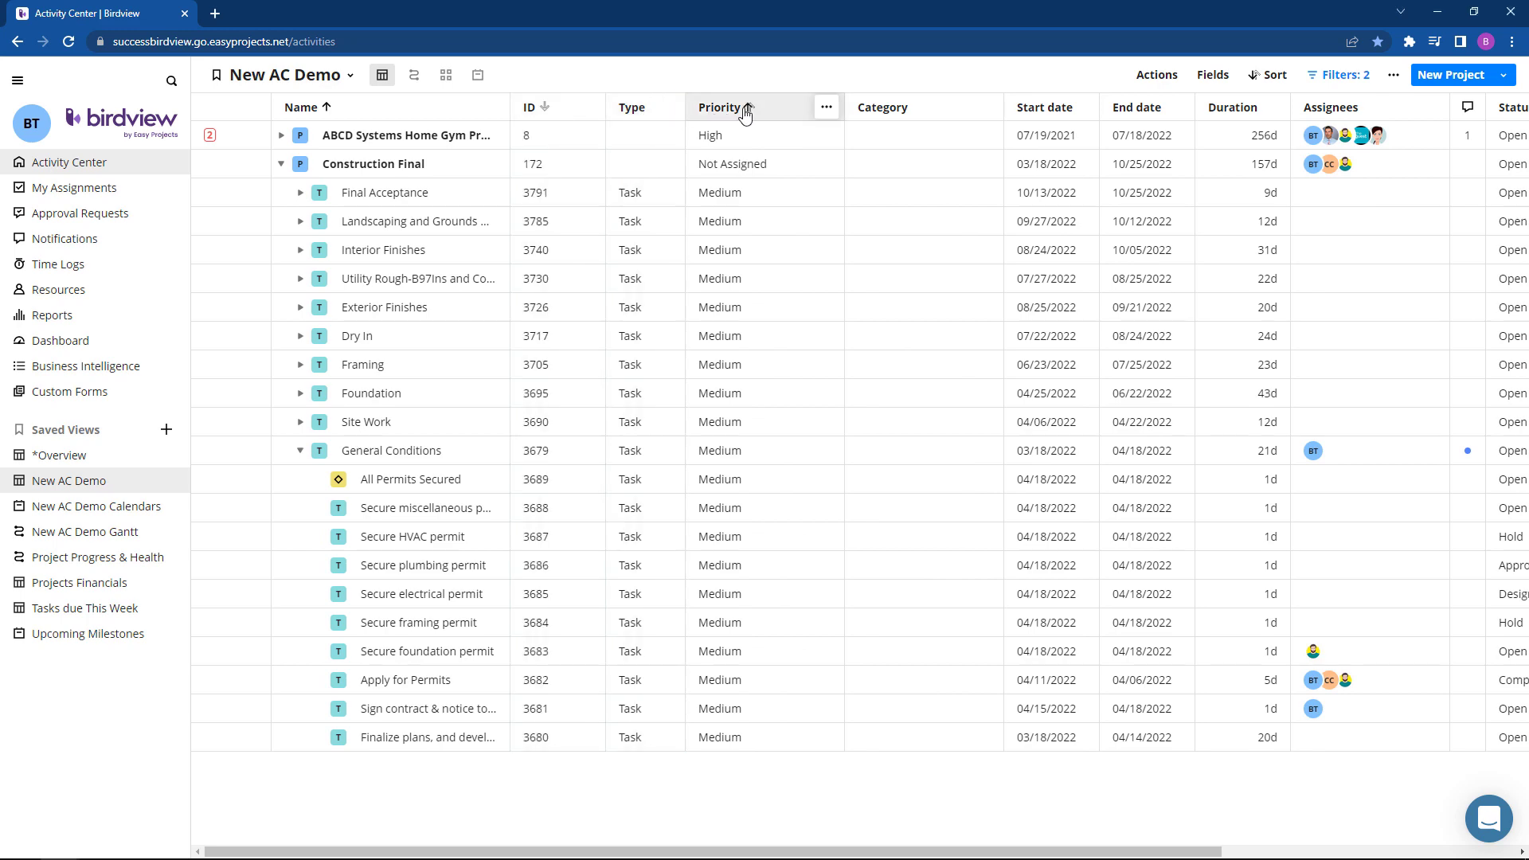
# - Rearrange the grid's columns and hide the Priority column
pyautogui.moveTo(745, 114); pyautogui.dragTo(557, 112)
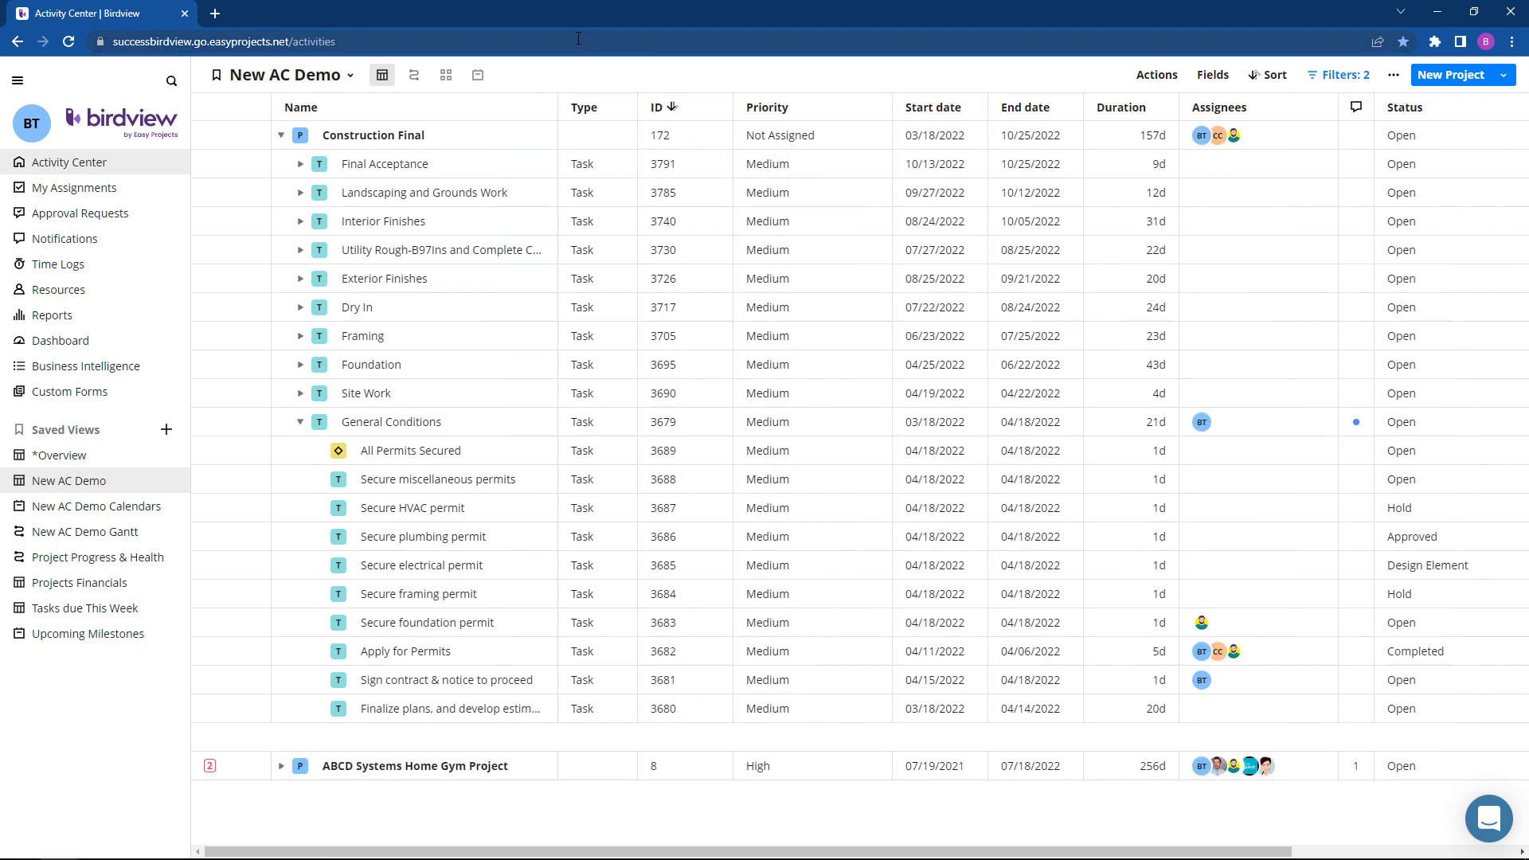
pyautogui.click(875, 106)
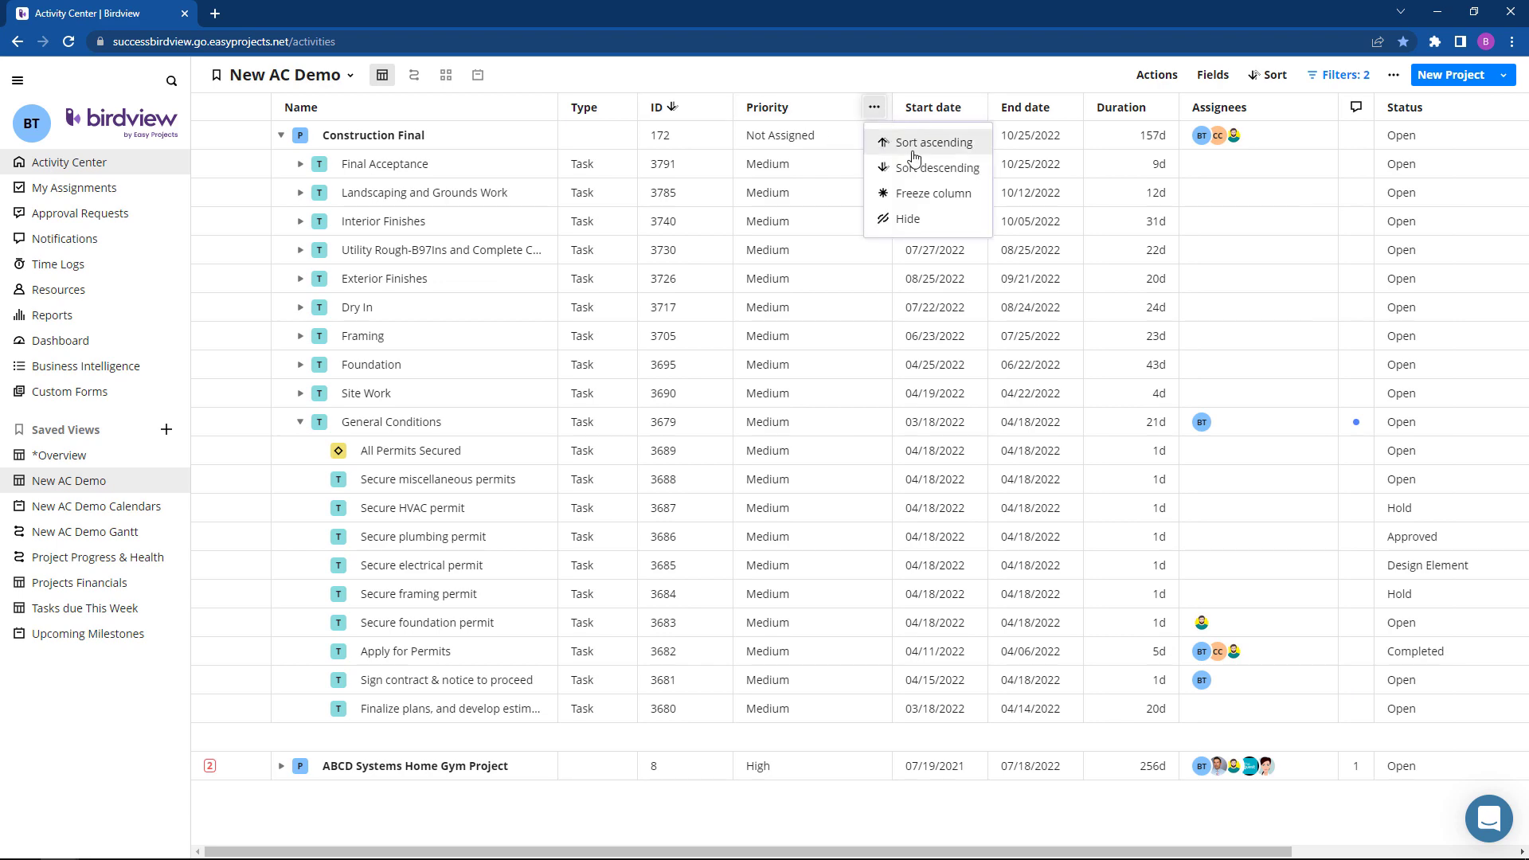
pyautogui.click(930, 220)
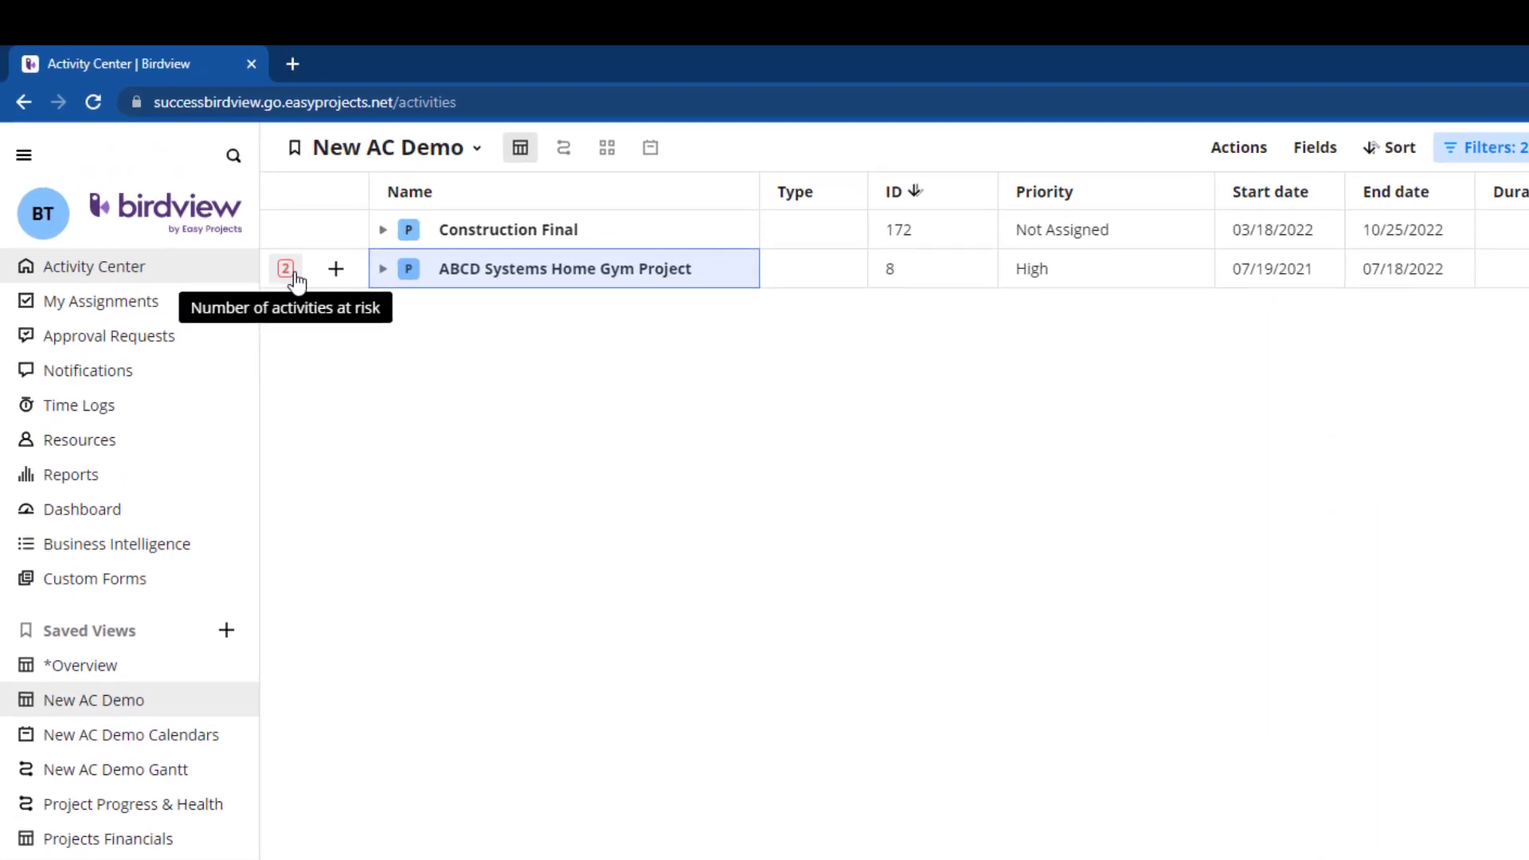
# - Check the at-risk activity count and expand the ABCD Systems Home Gym Project row
pyautogui.click(287, 271)
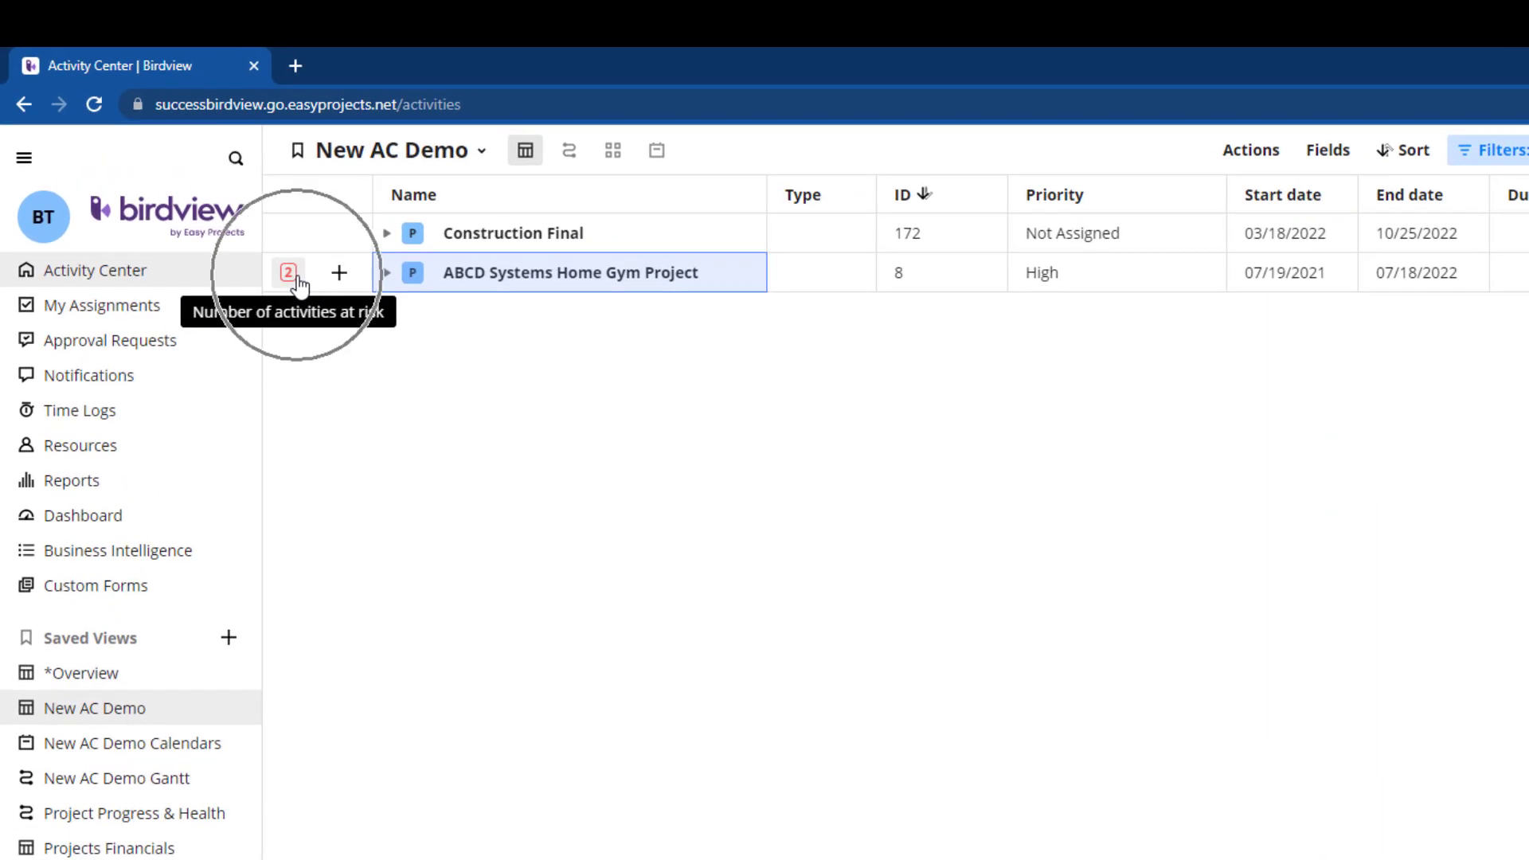
pyautogui.click(387, 276)
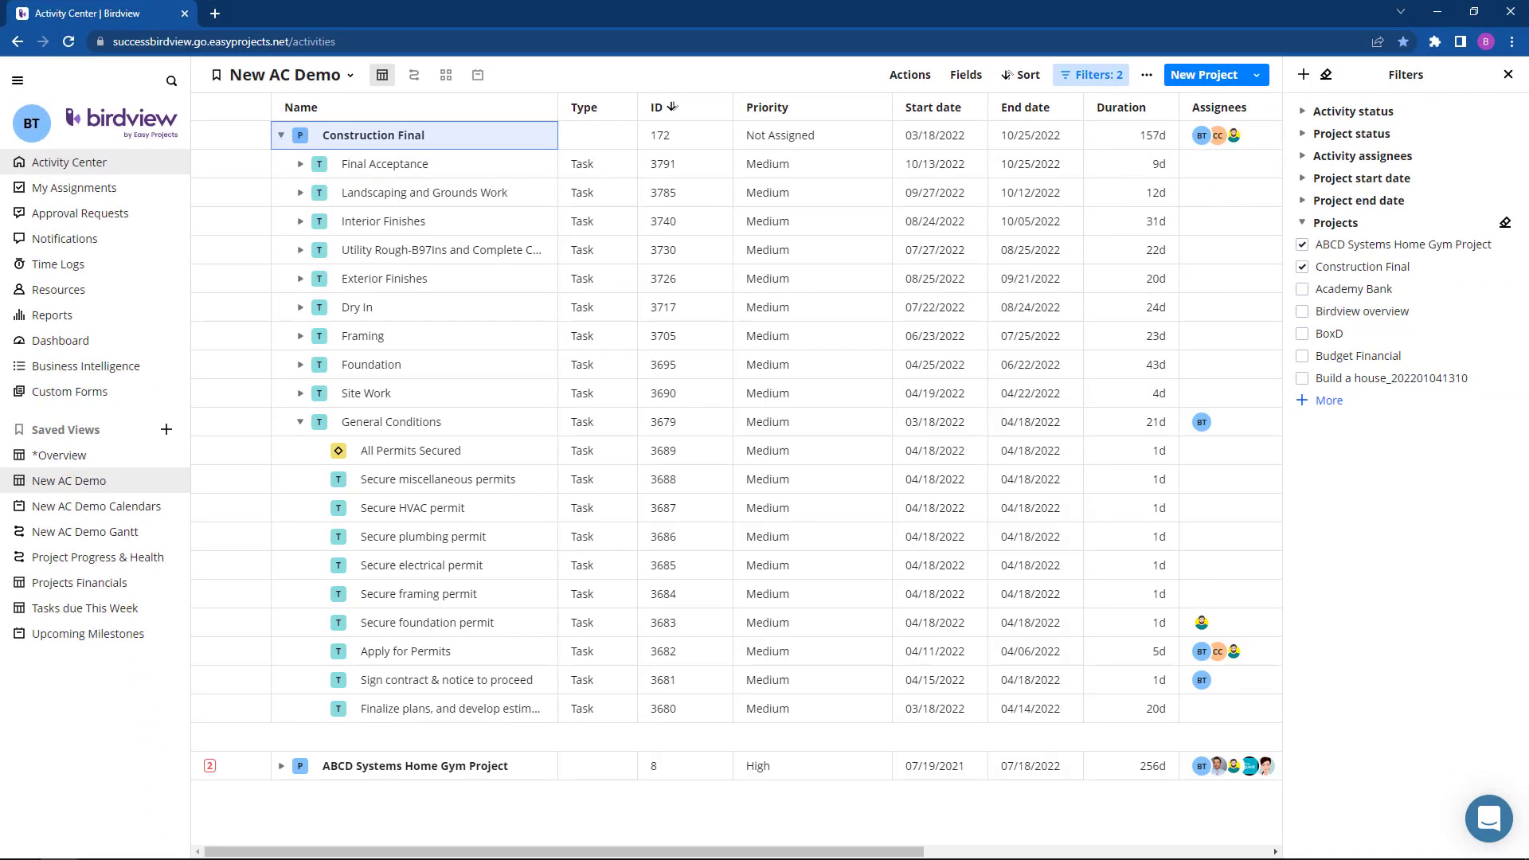
pyautogui.moveTo(510, 140)
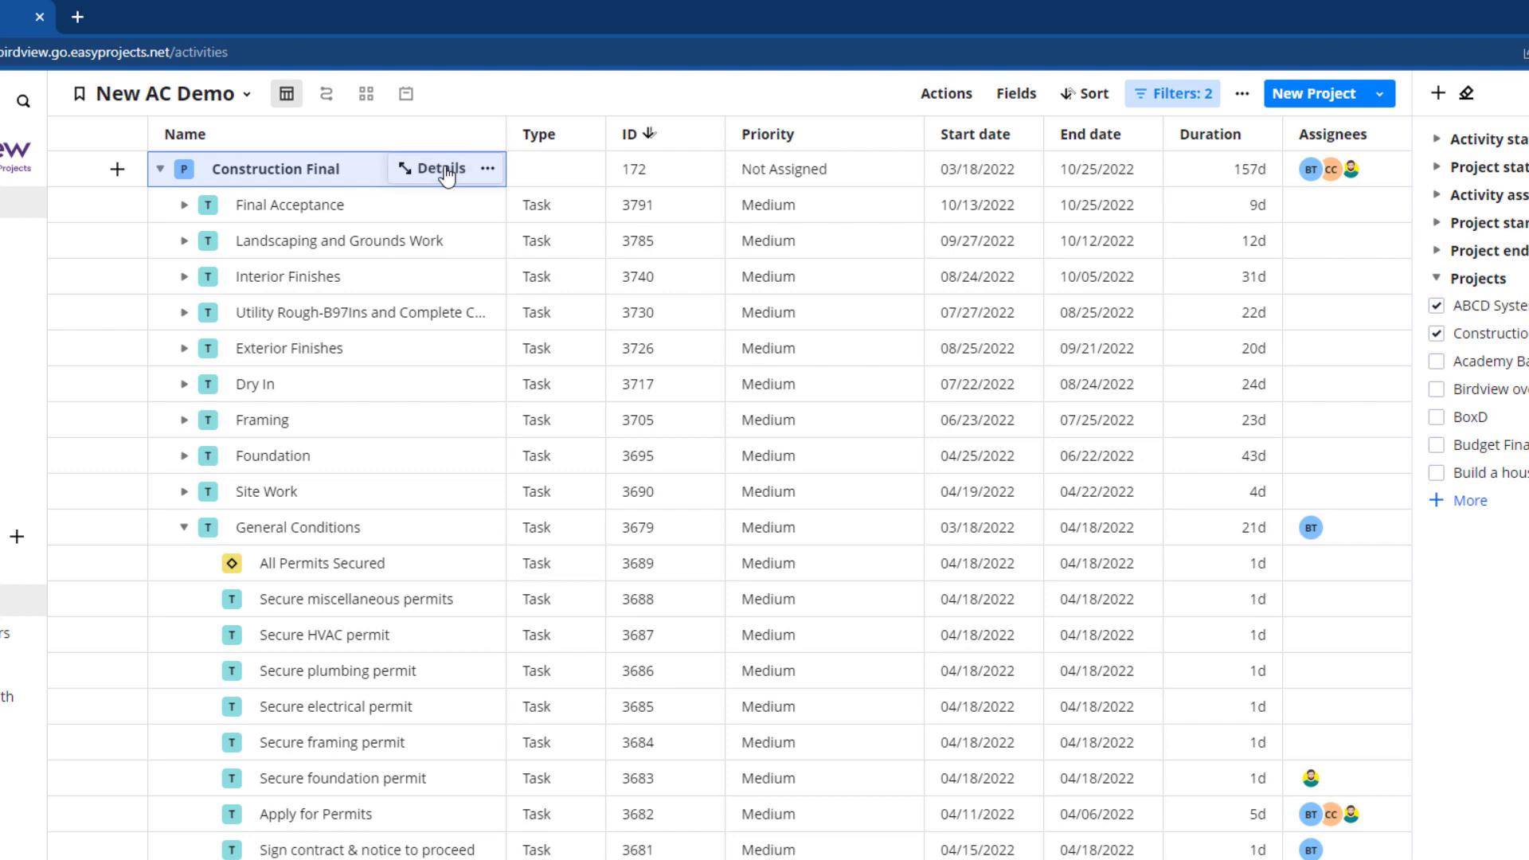
pyautogui.click(444, 171)
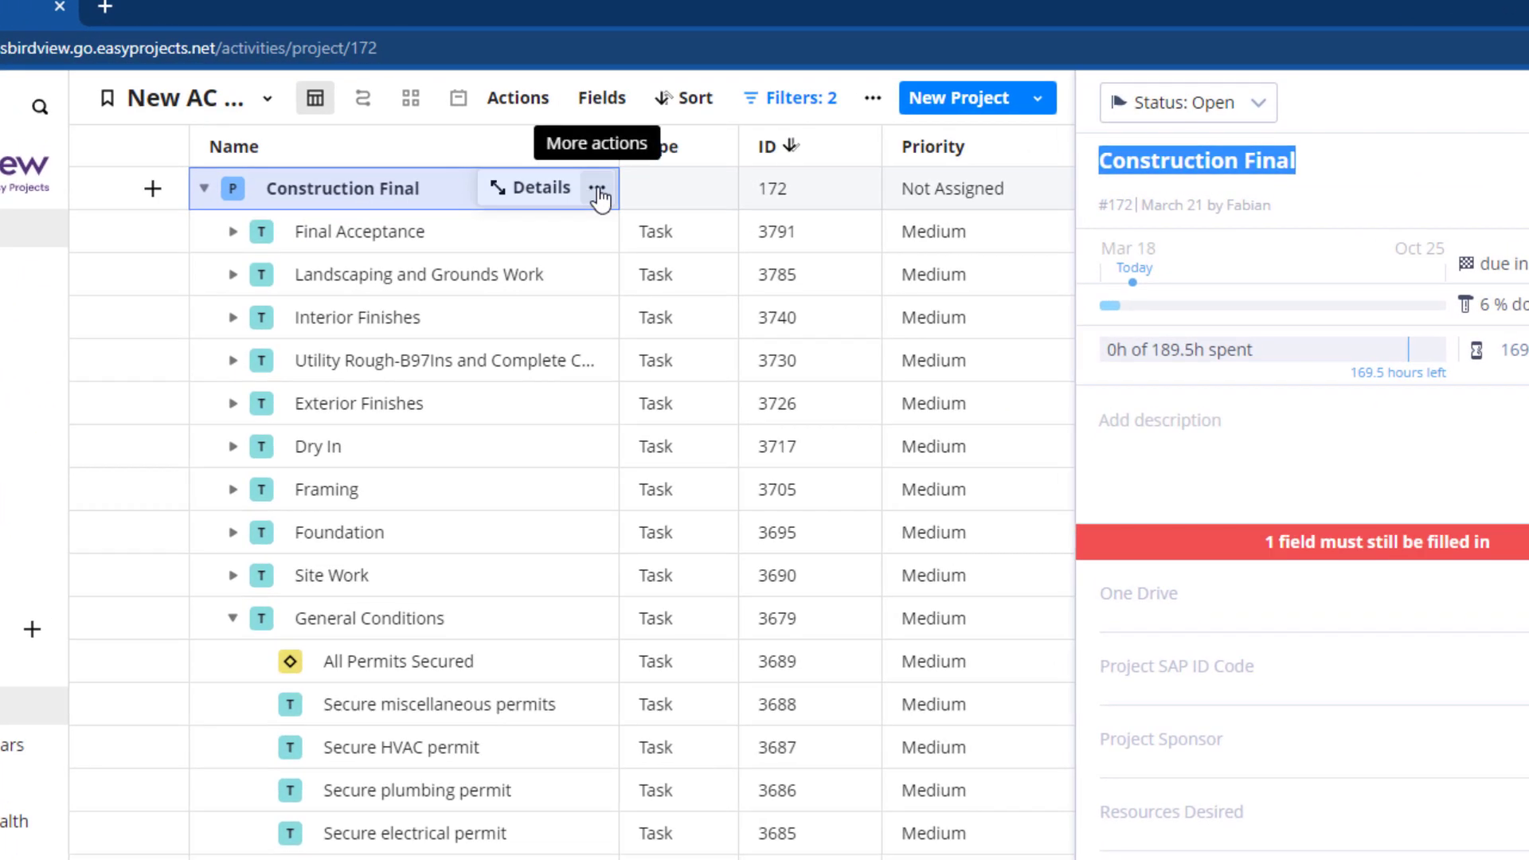
pyautogui.click(597, 191)
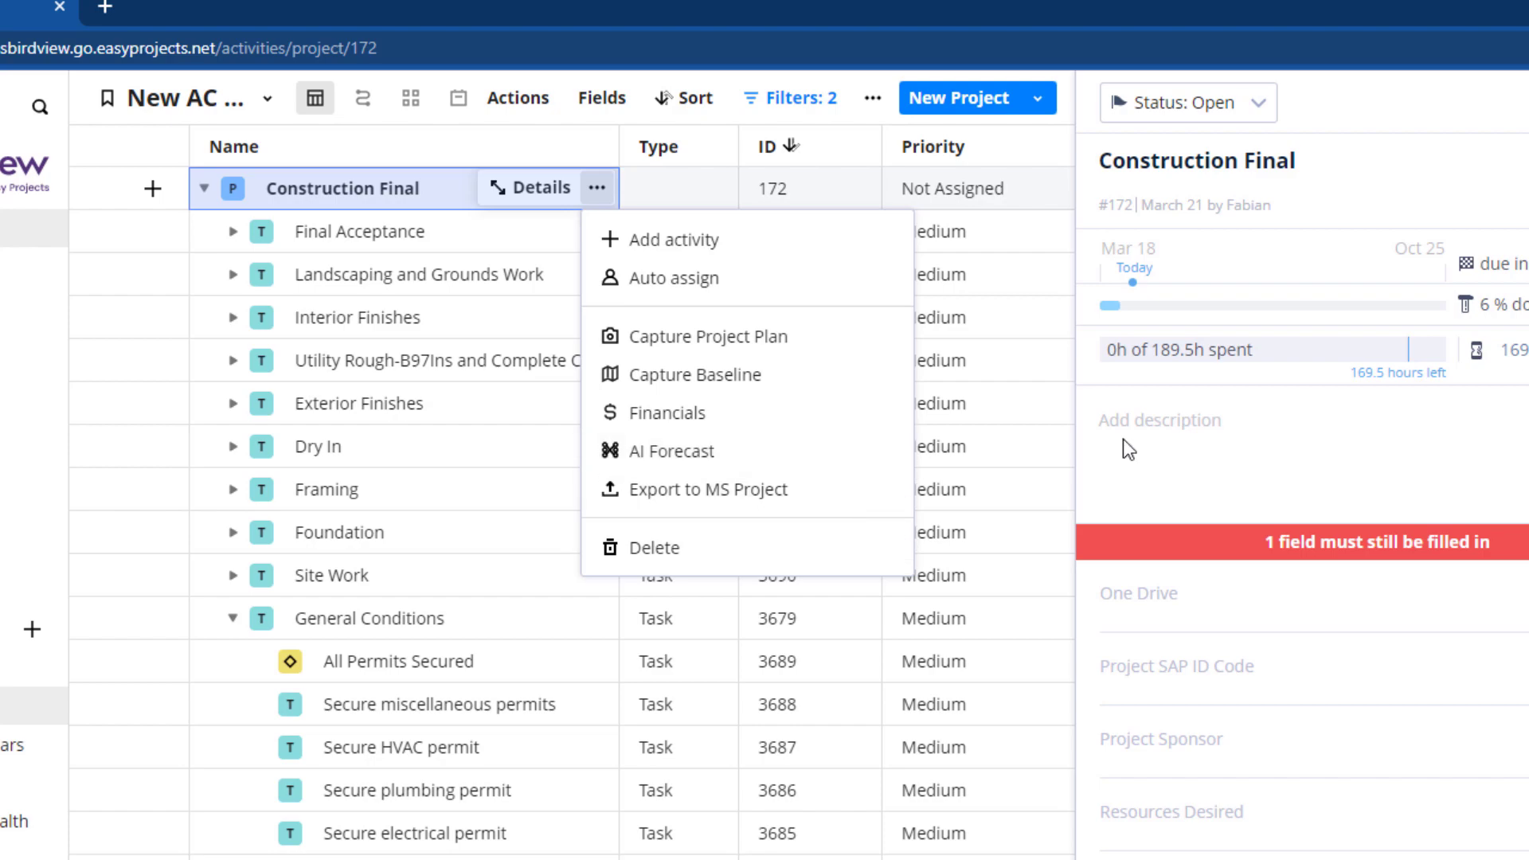
pyautogui.press('Escape')
pyautogui.press('Escape')
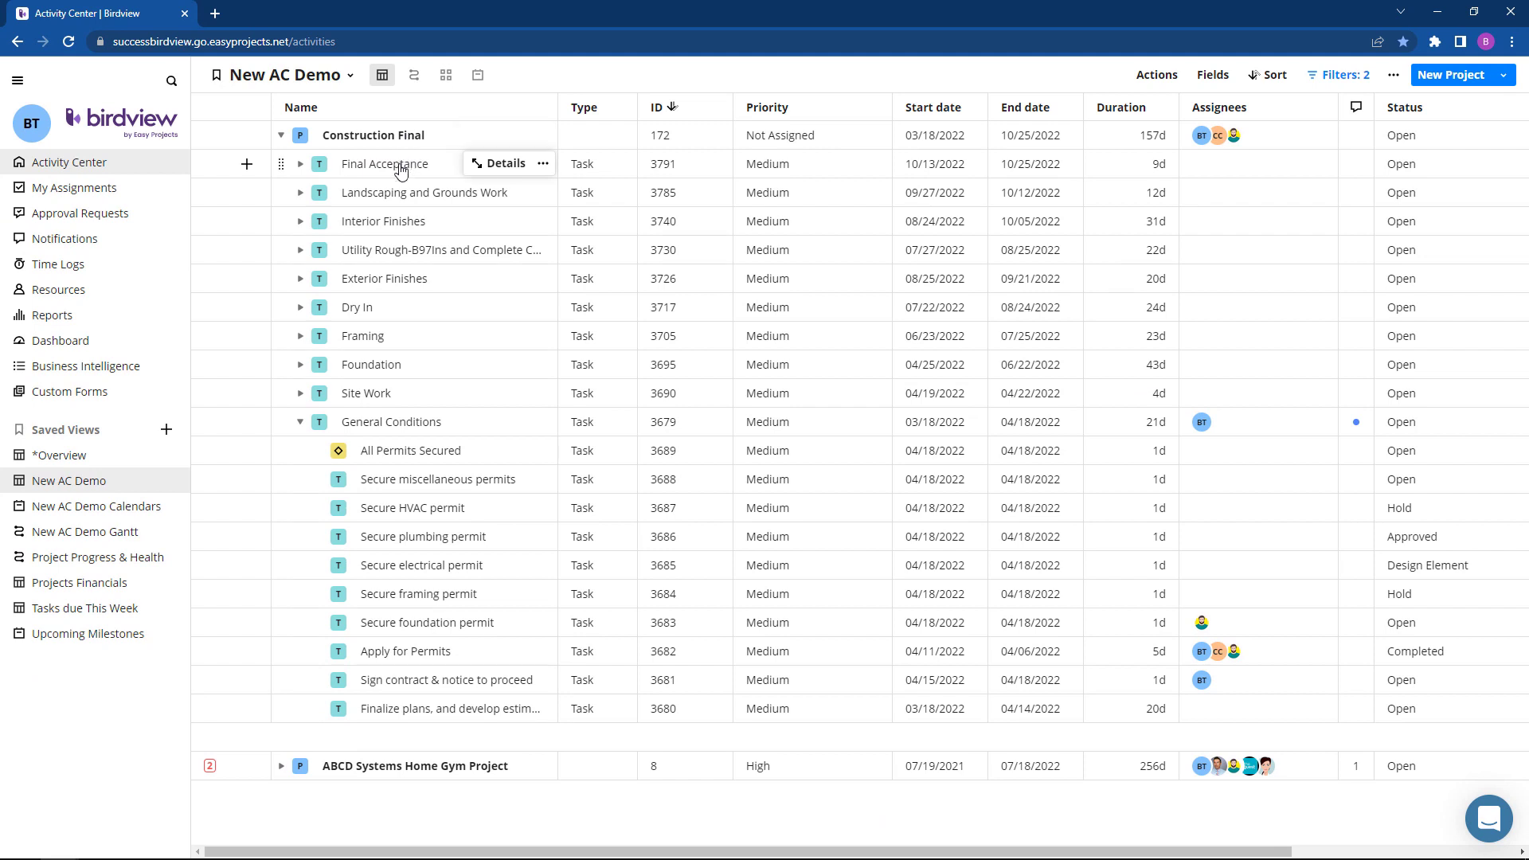
pyautogui.click(514, 167)
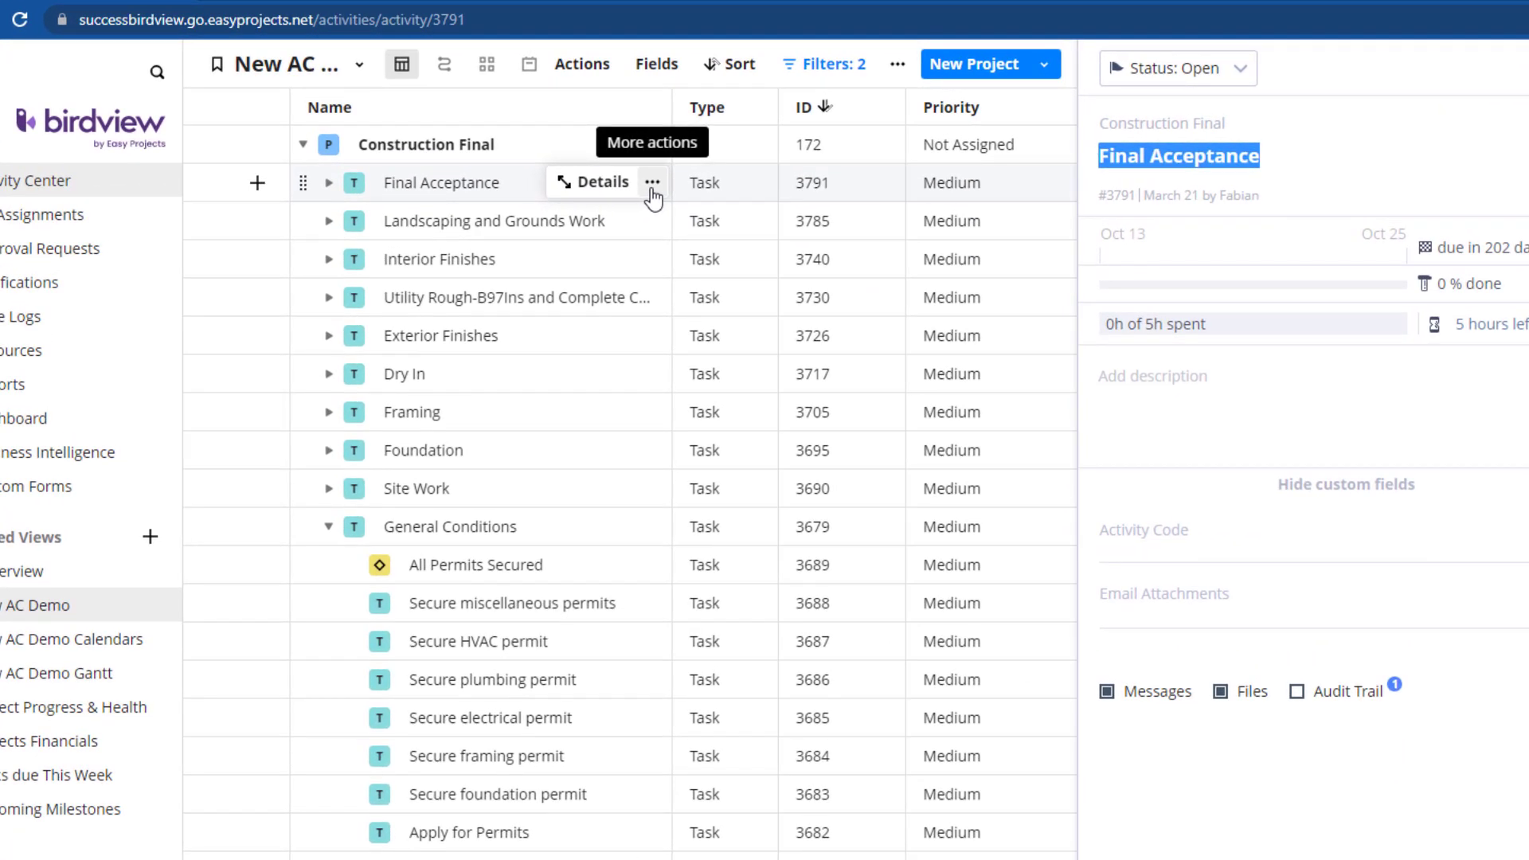
pyautogui.click(652, 184)
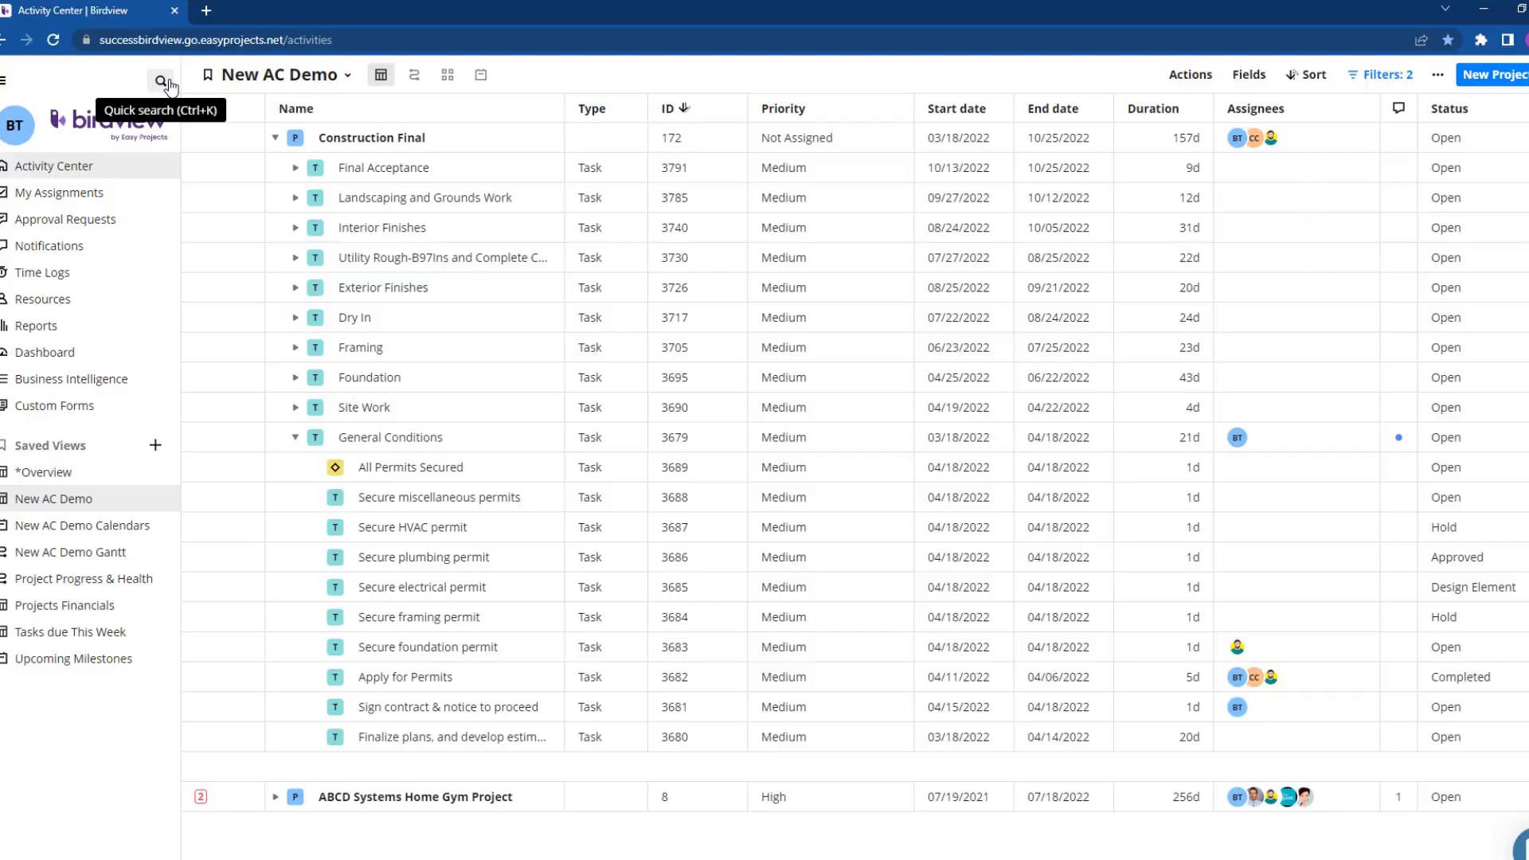
pyautogui.click(169, 83)
pyautogui.write('3730')
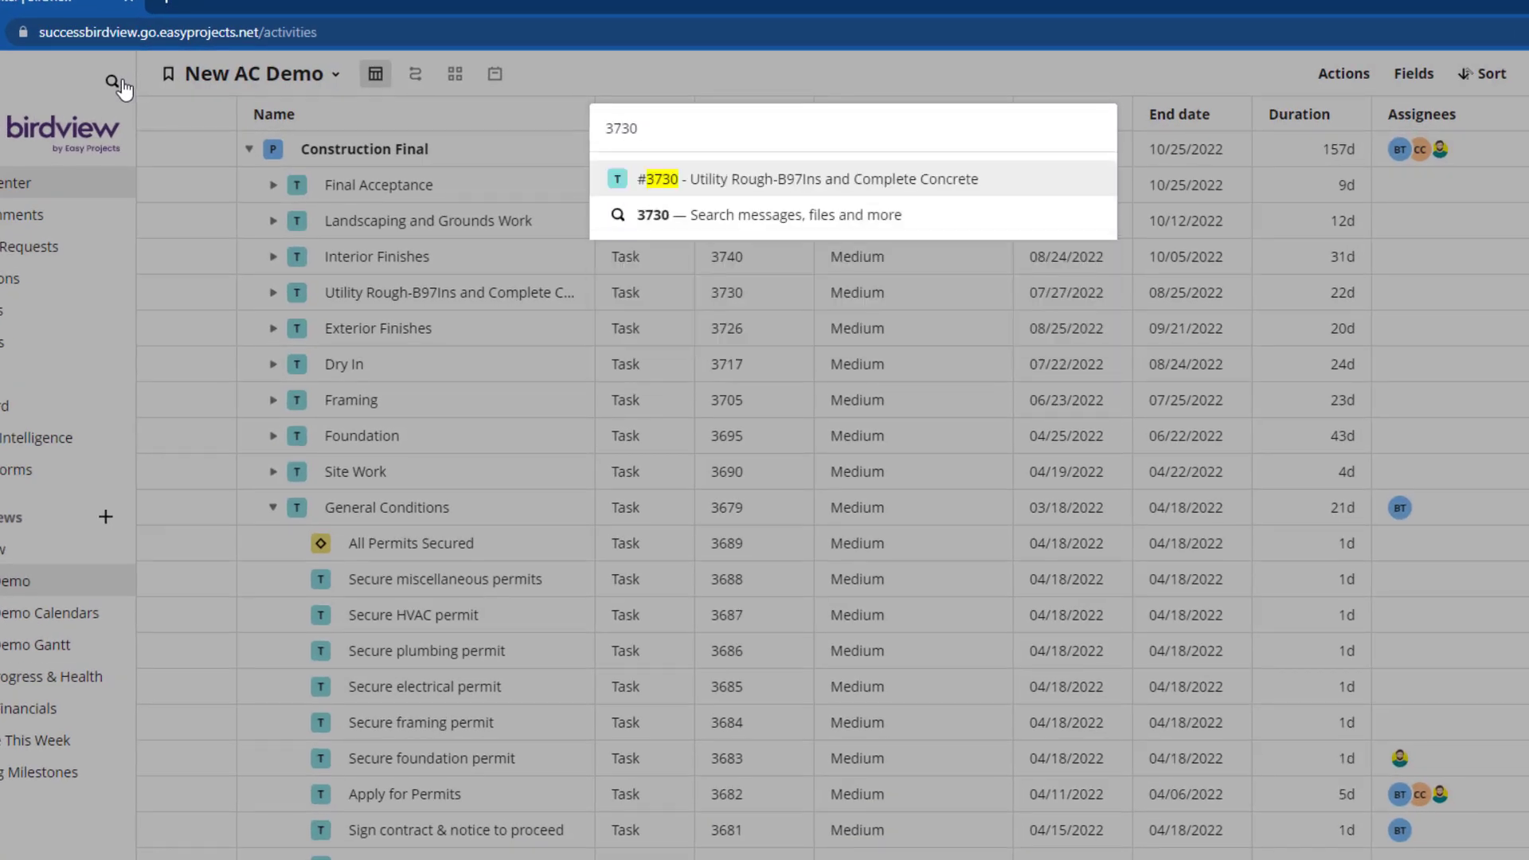
pyautogui.press('Escape')
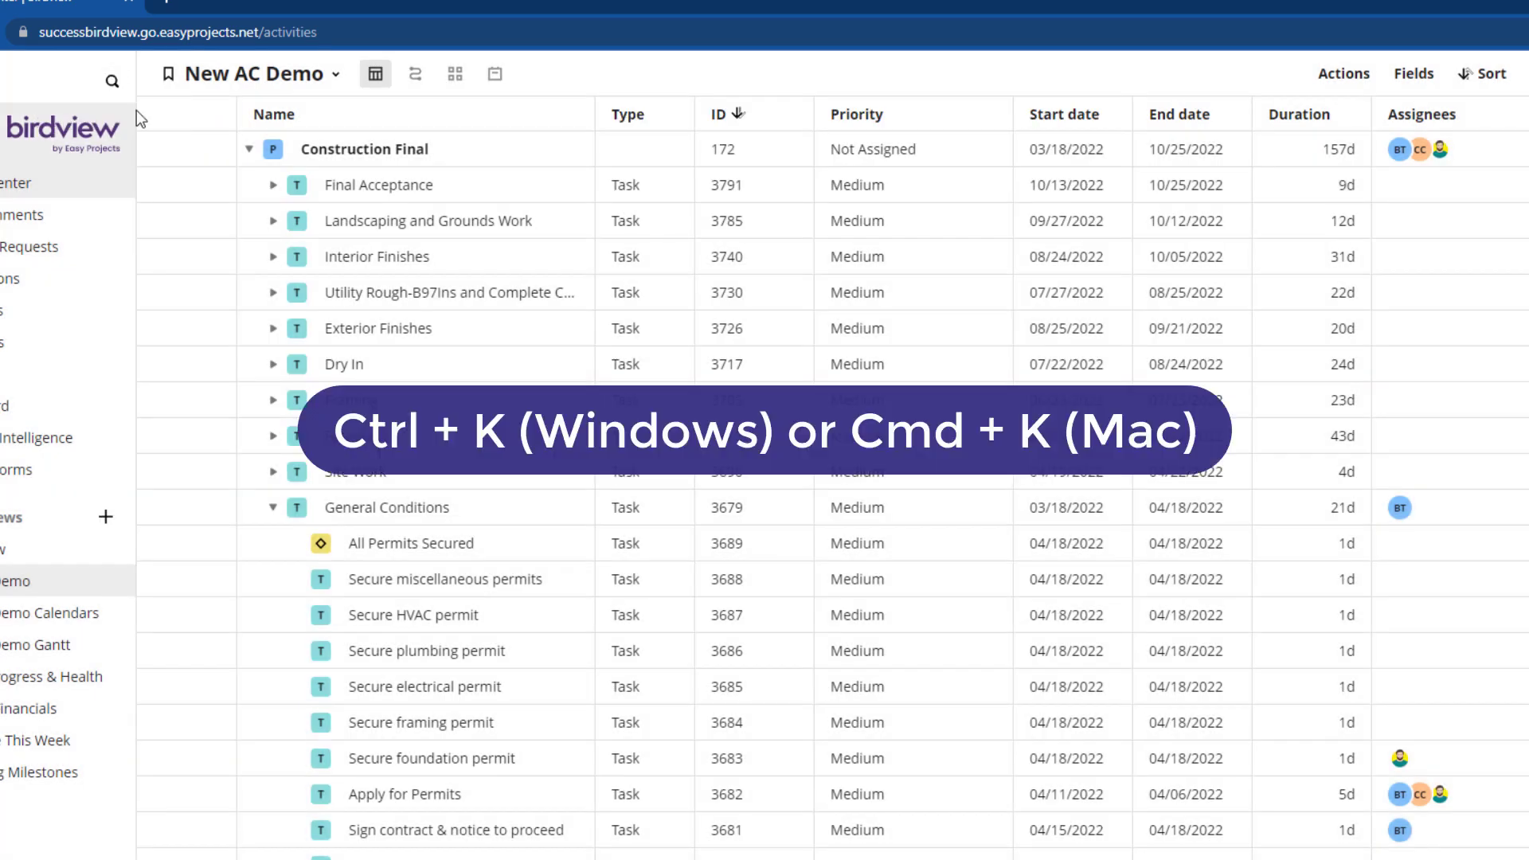
pyautogui.click(127, 89)
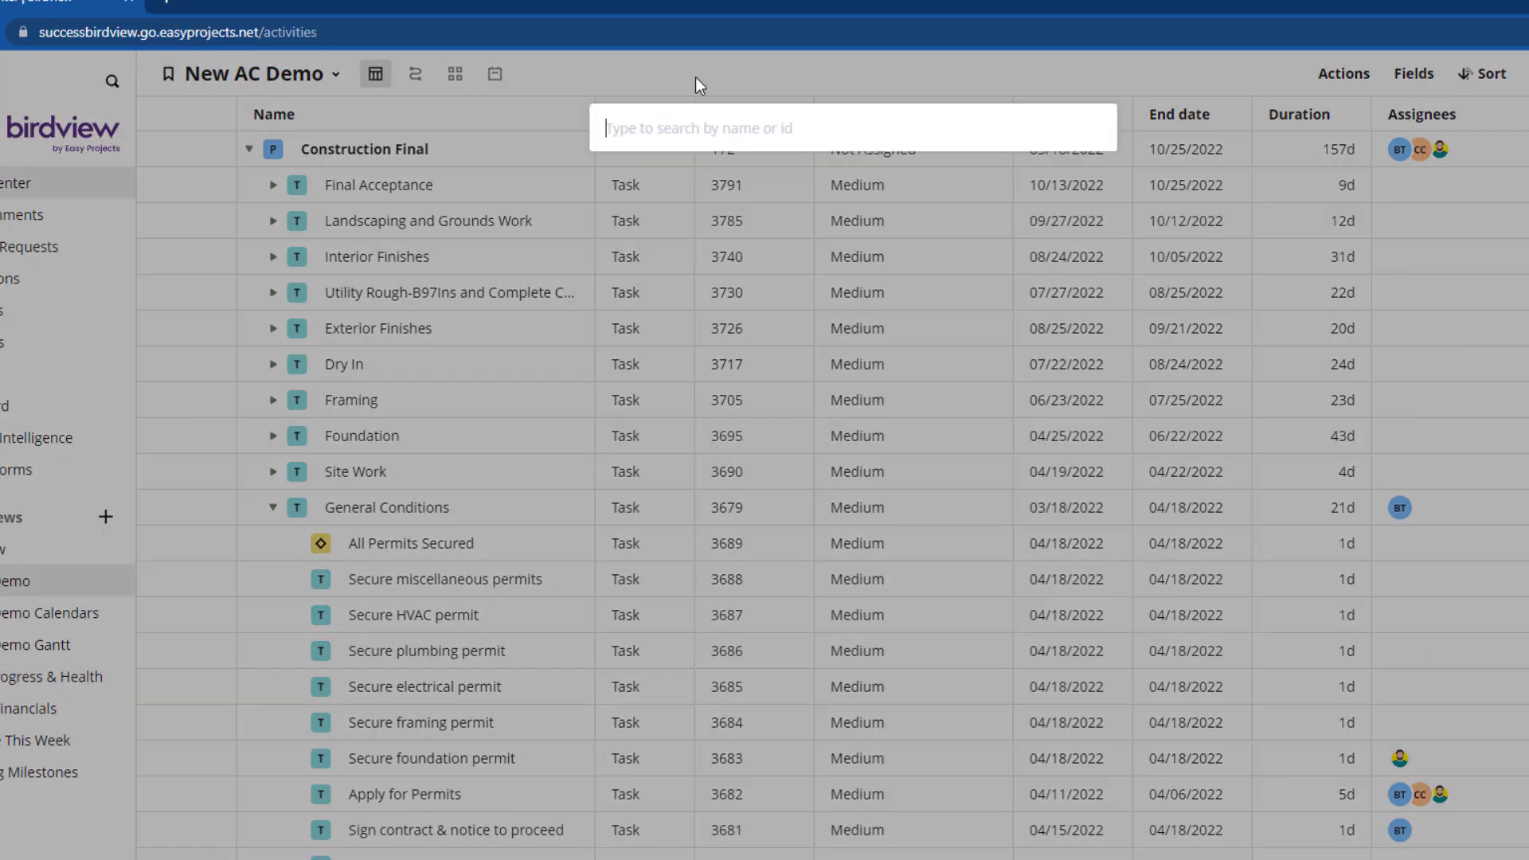
pyautogui.write('construction')
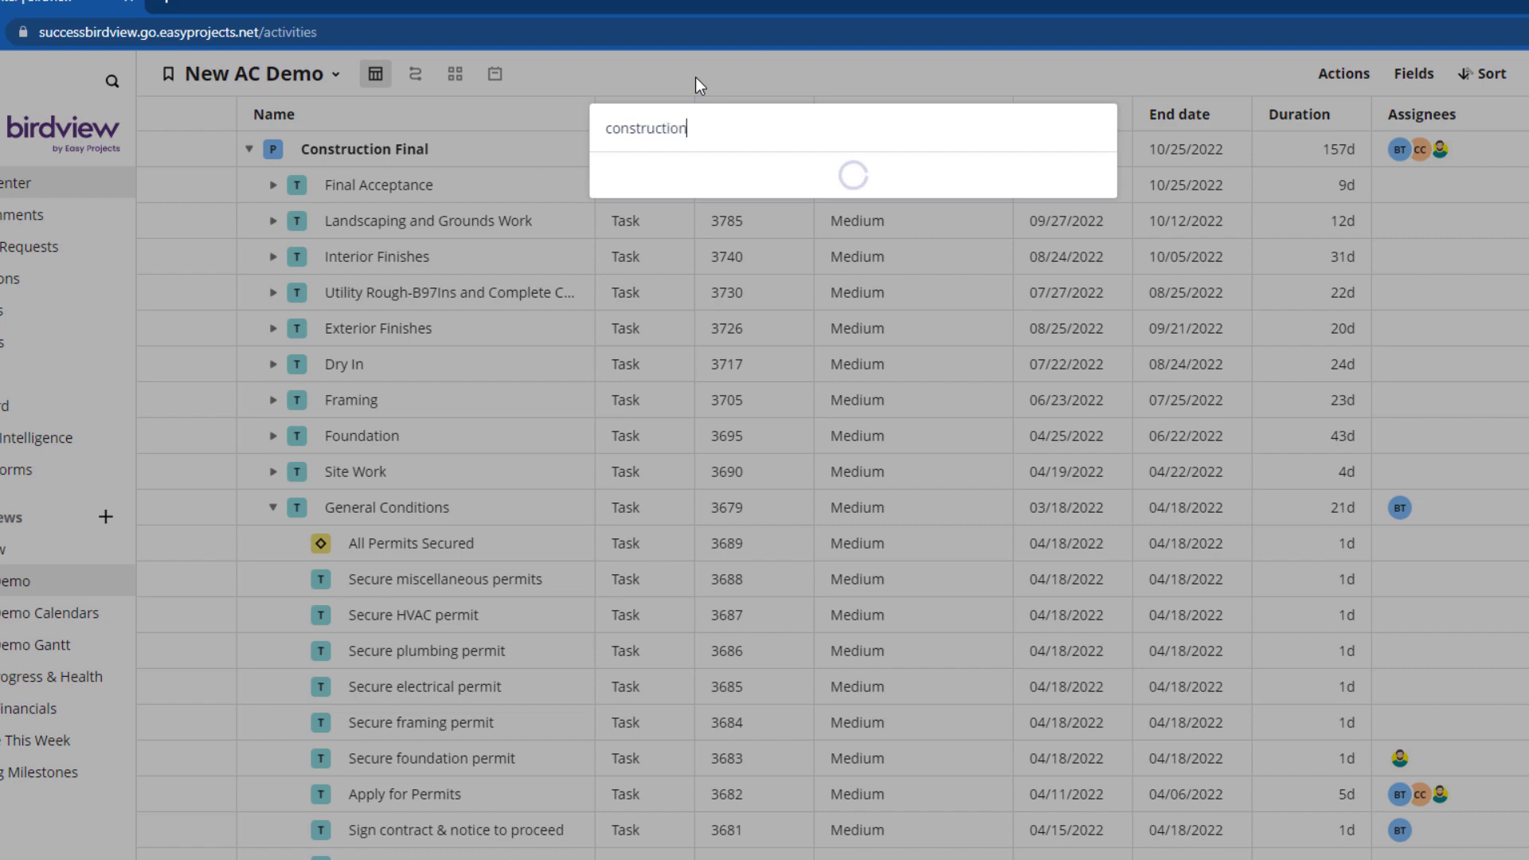
pyautogui.click(695, 78)
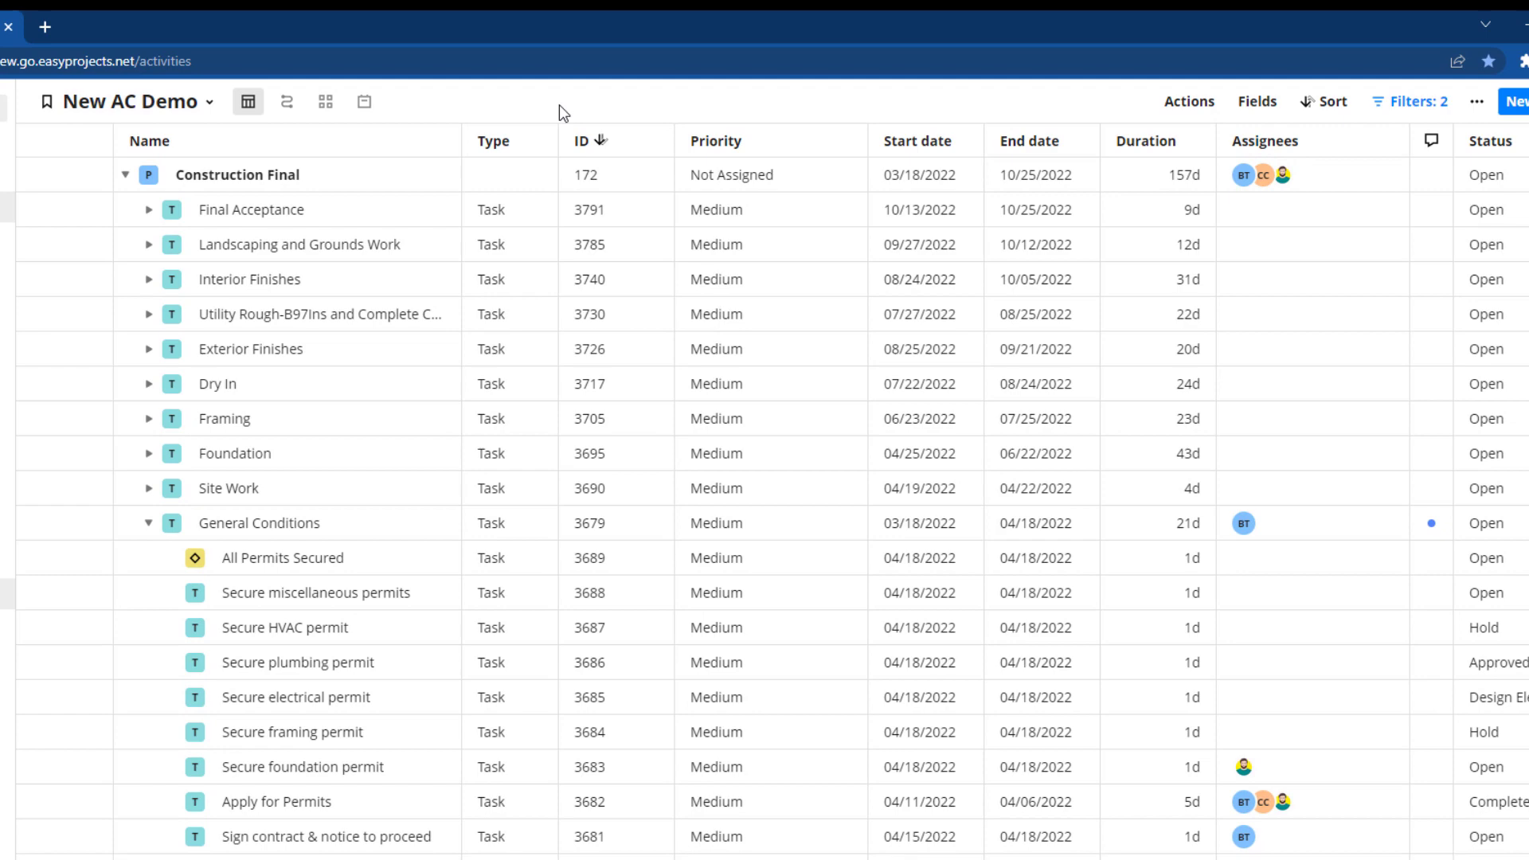
pyautogui.click(1168, 122)
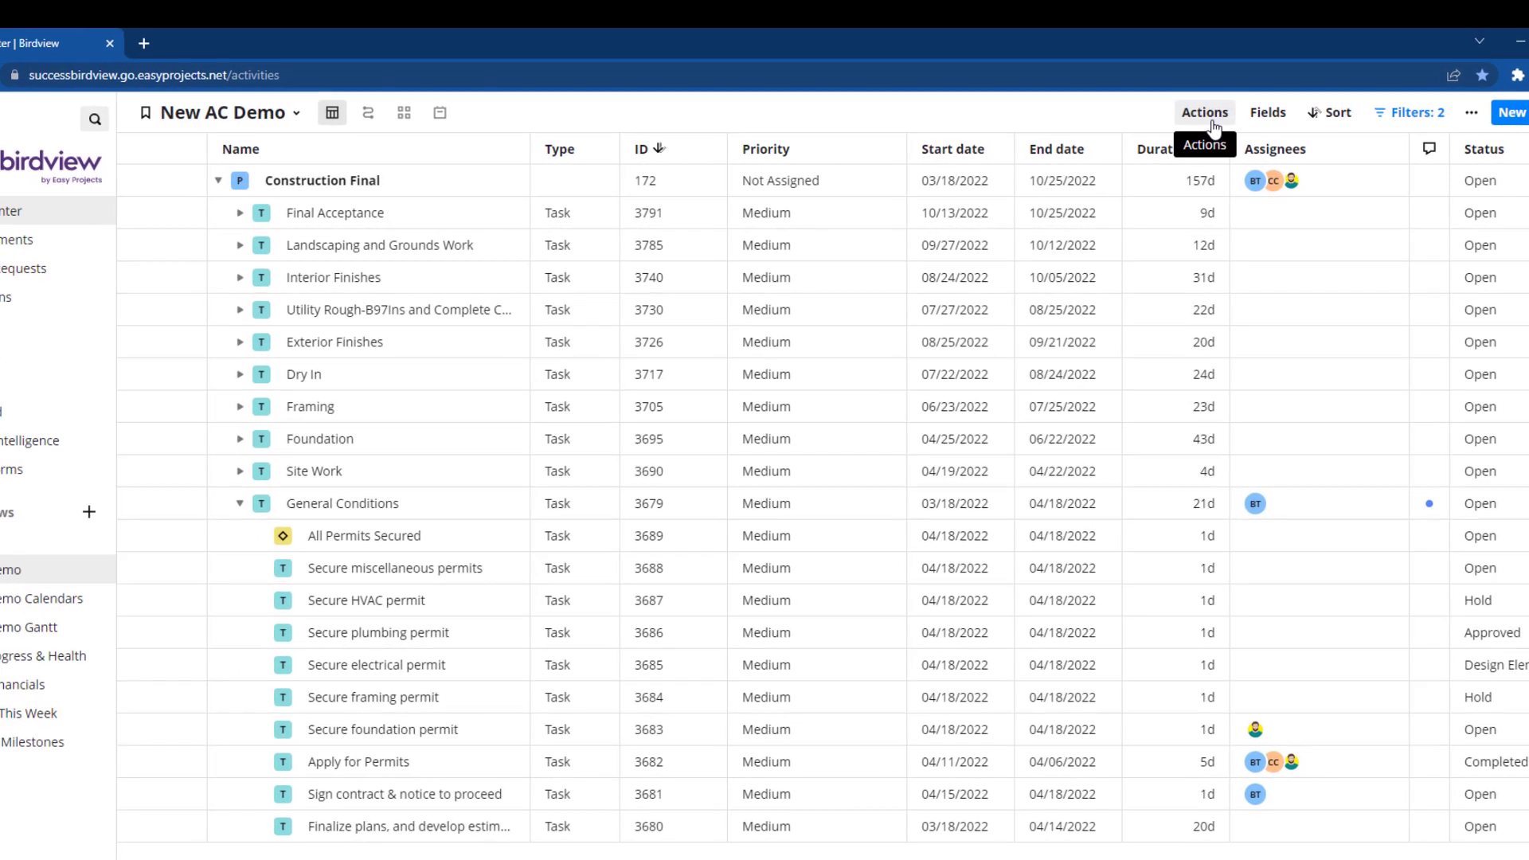
pyautogui.click(1182, 118)
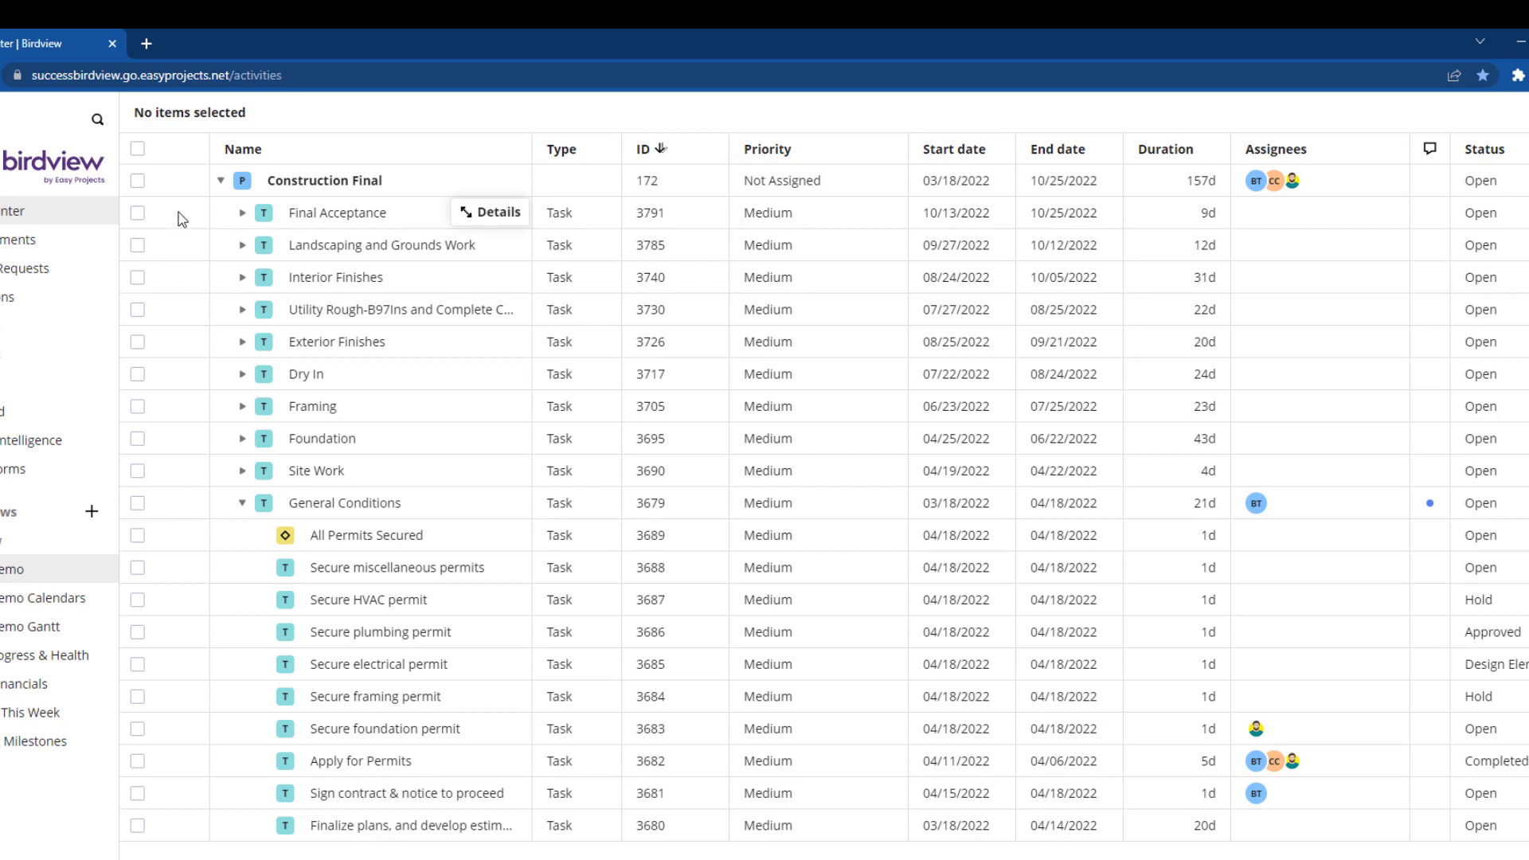
pyautogui.click(137, 213)
pyautogui.click(137, 245)
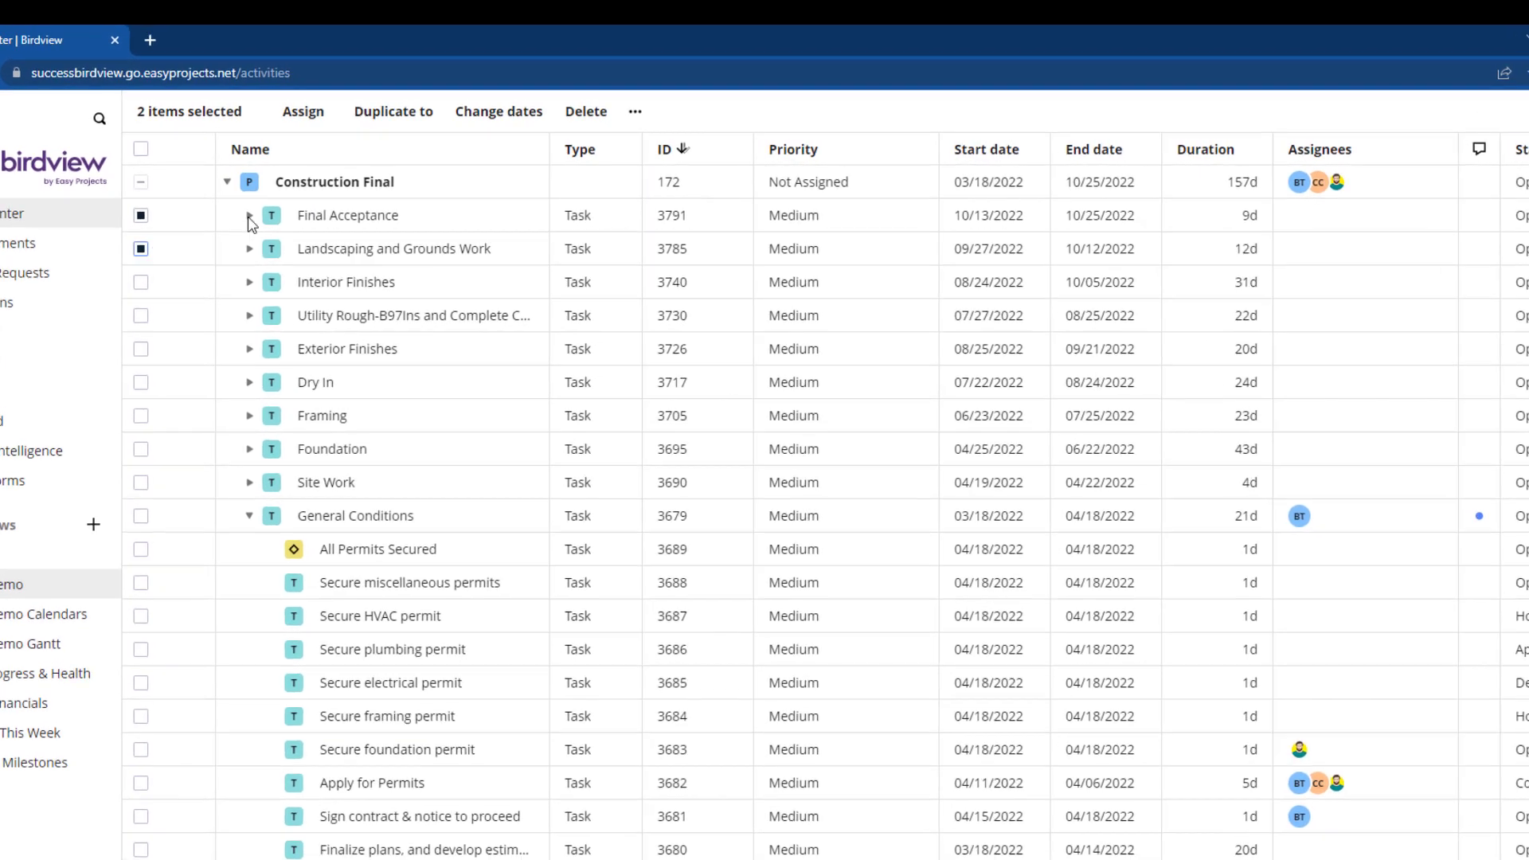
pyautogui.click(288, 112)
pyautogui.click(375, 113)
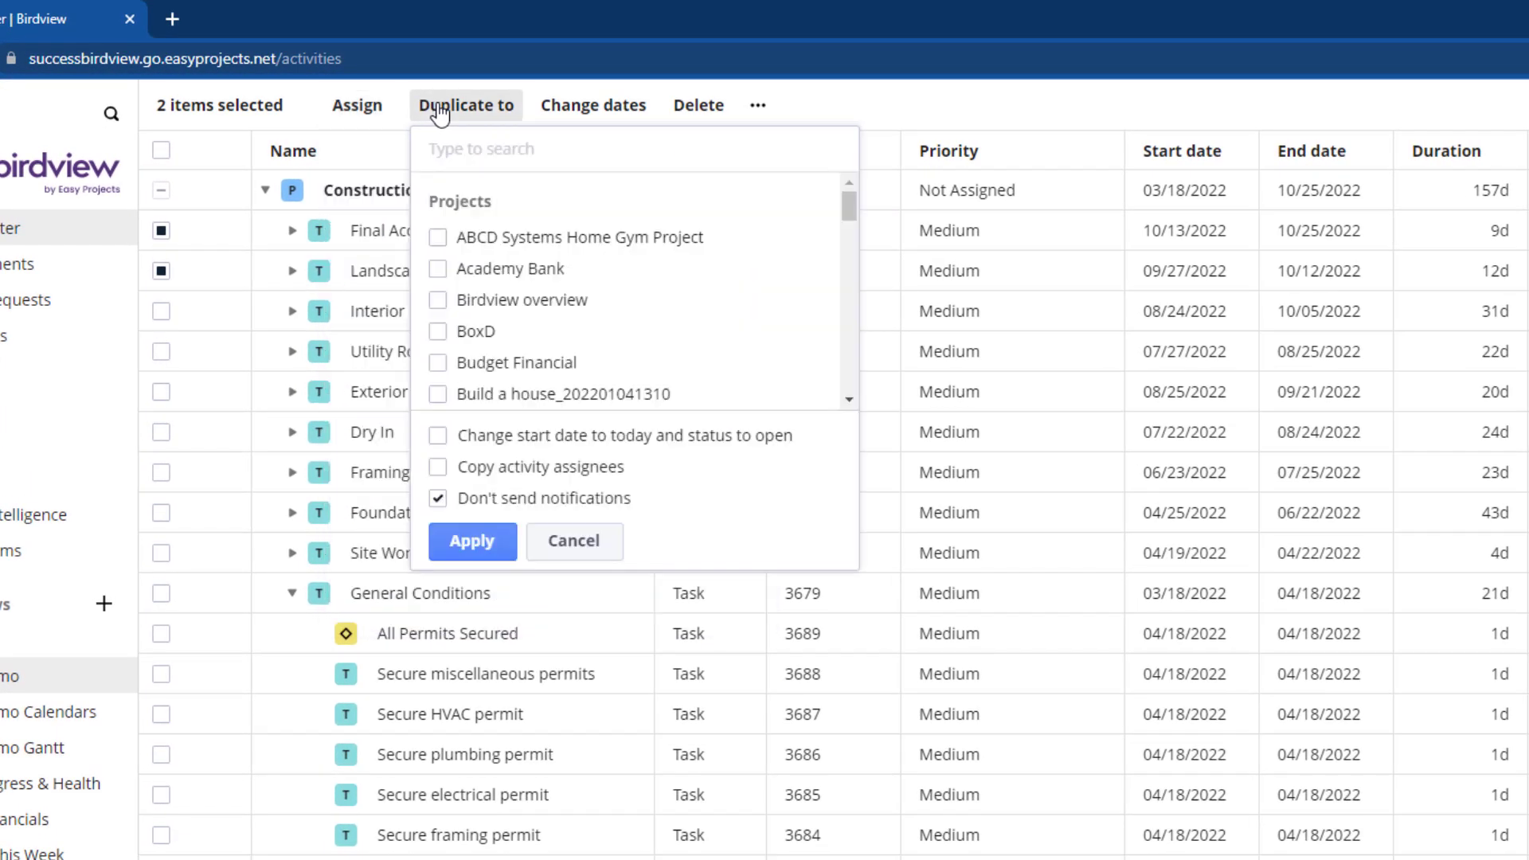
pyautogui.click(605, 111)
pyautogui.click(758, 106)
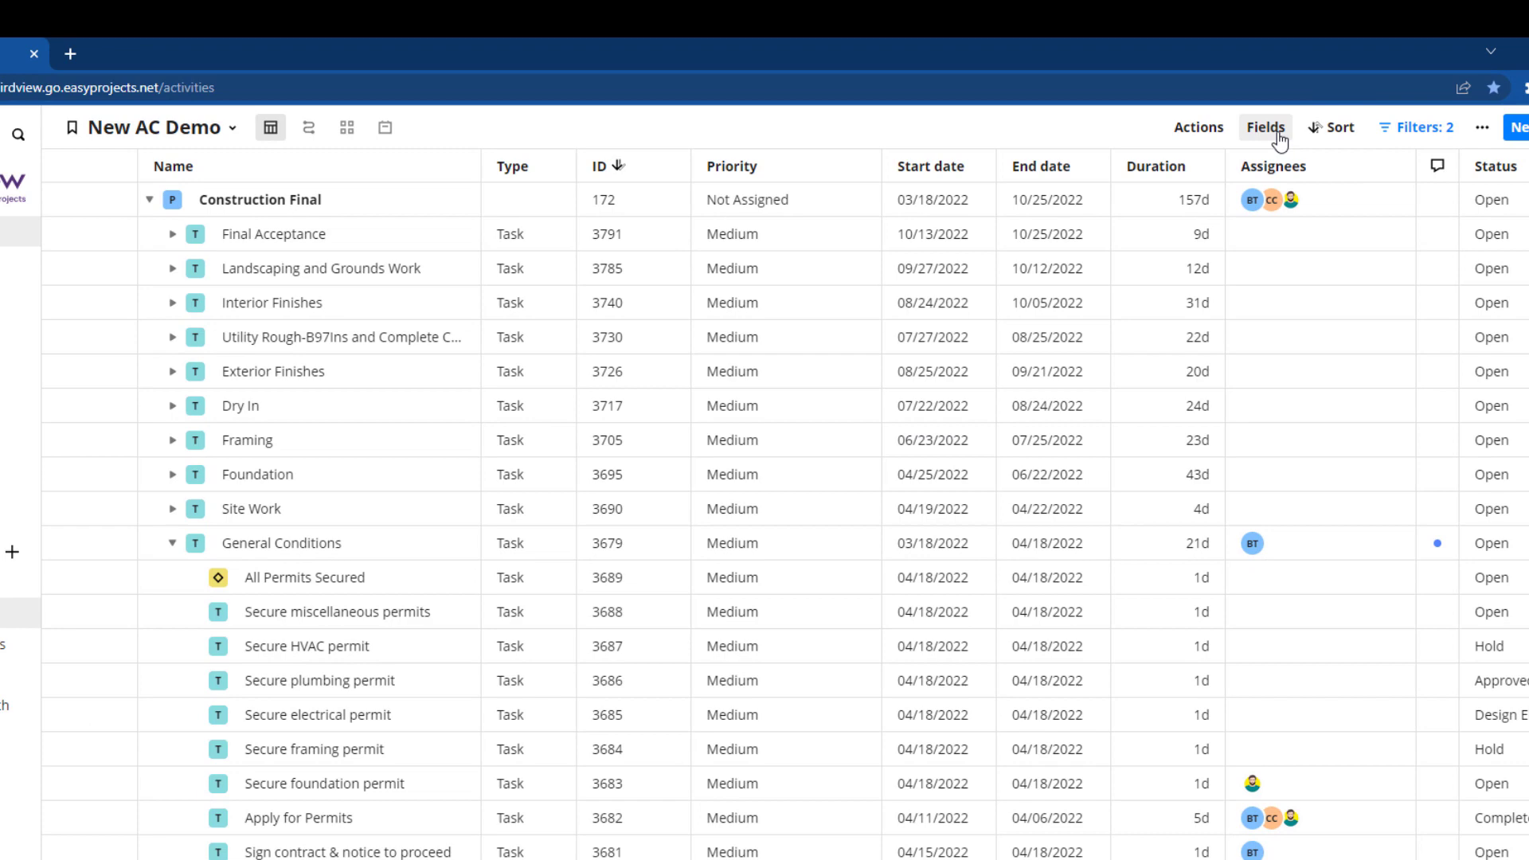
# - Toggle the ID column off and back on, then search the field list for Messages
pyautogui.click(1275, 132)
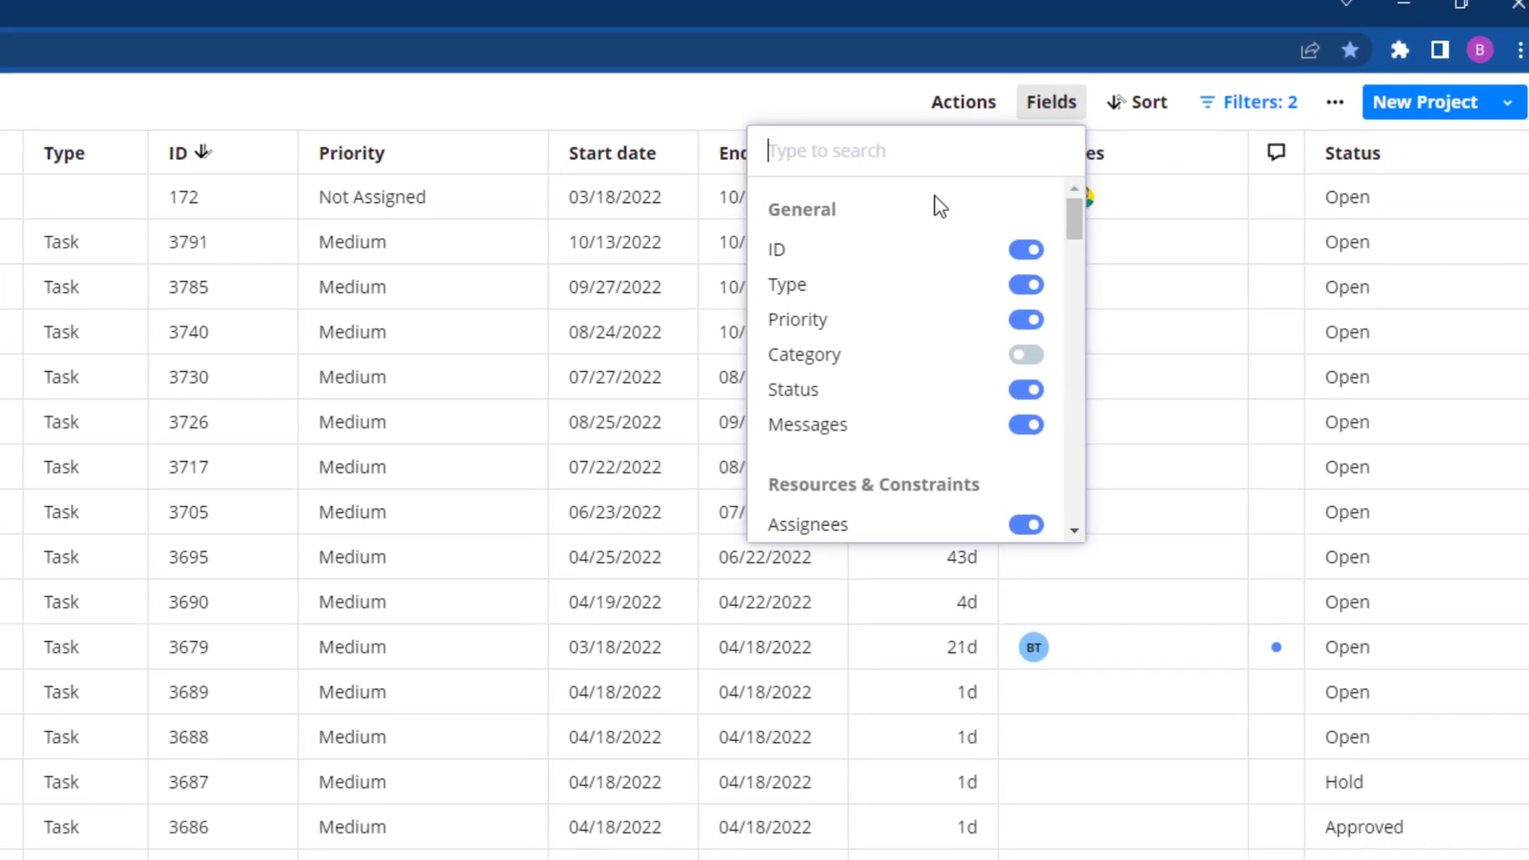
pyautogui.click(1027, 251)
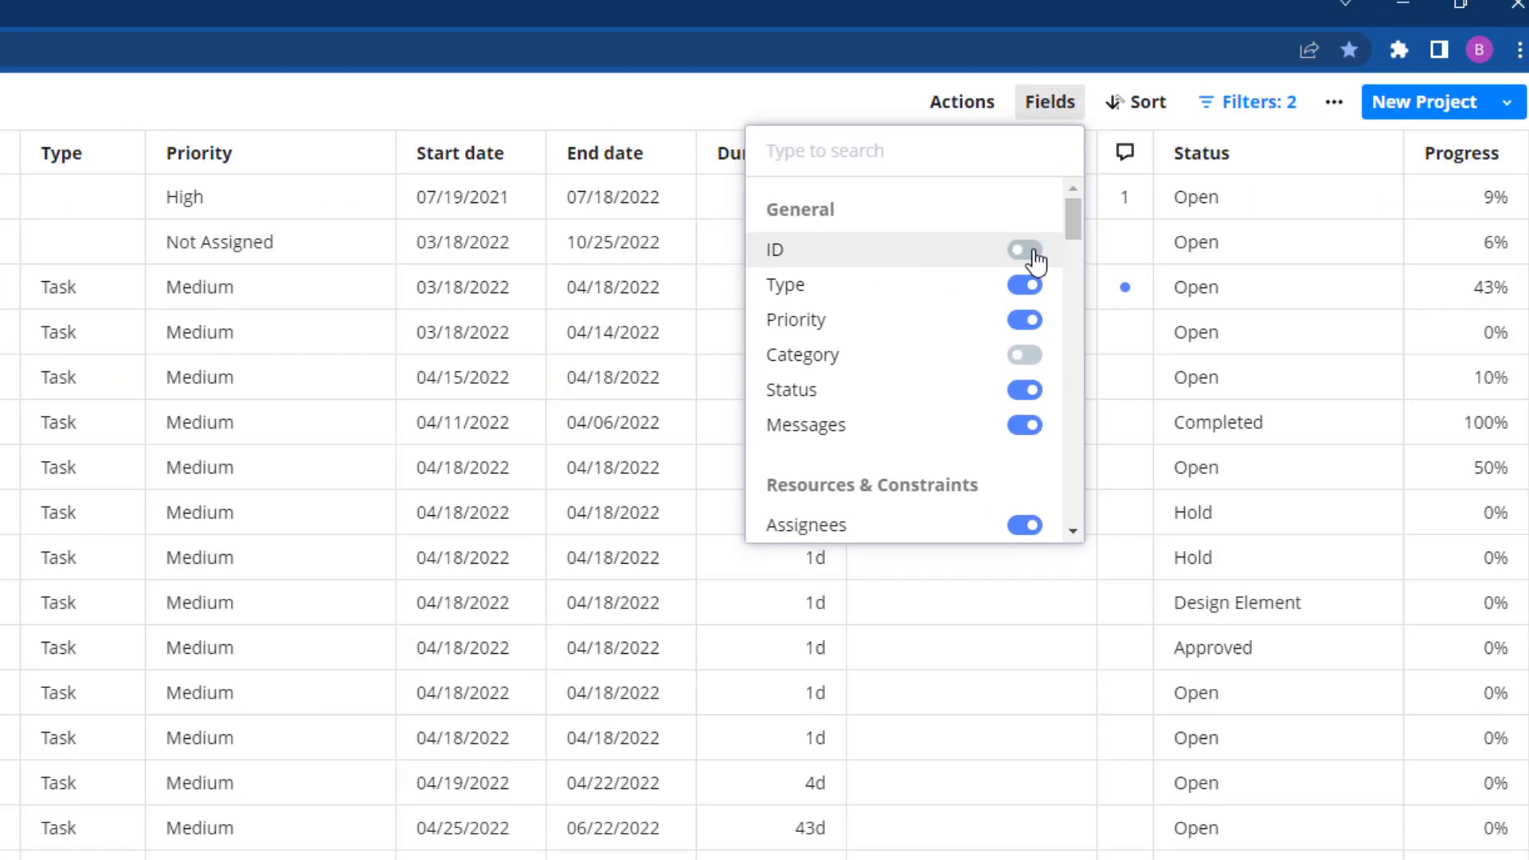
pyautogui.click(1025, 251)
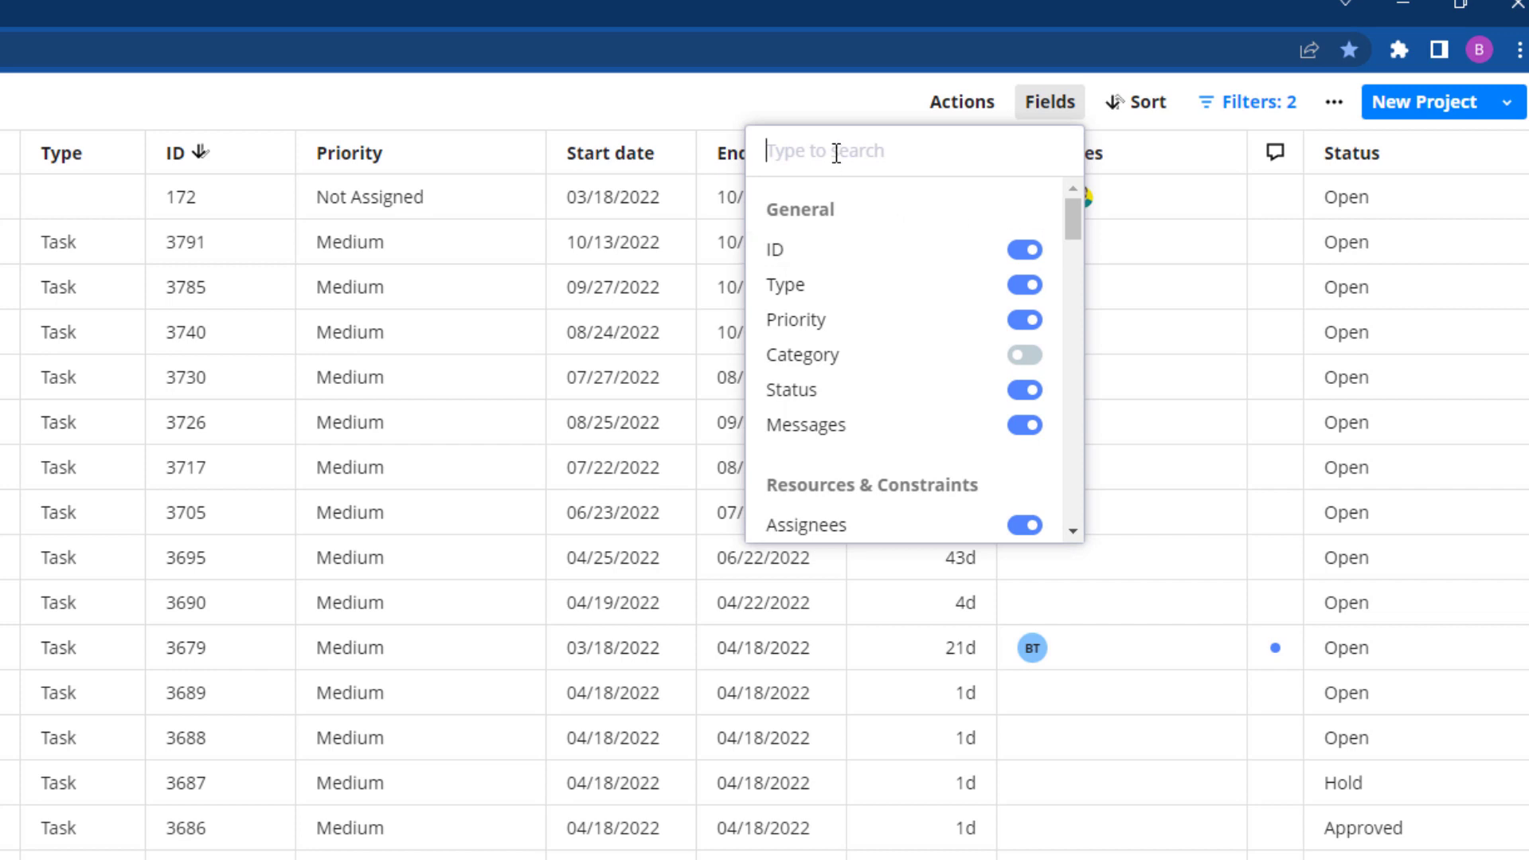
pyautogui.click(834, 154)
pyautogui.write('Messages')
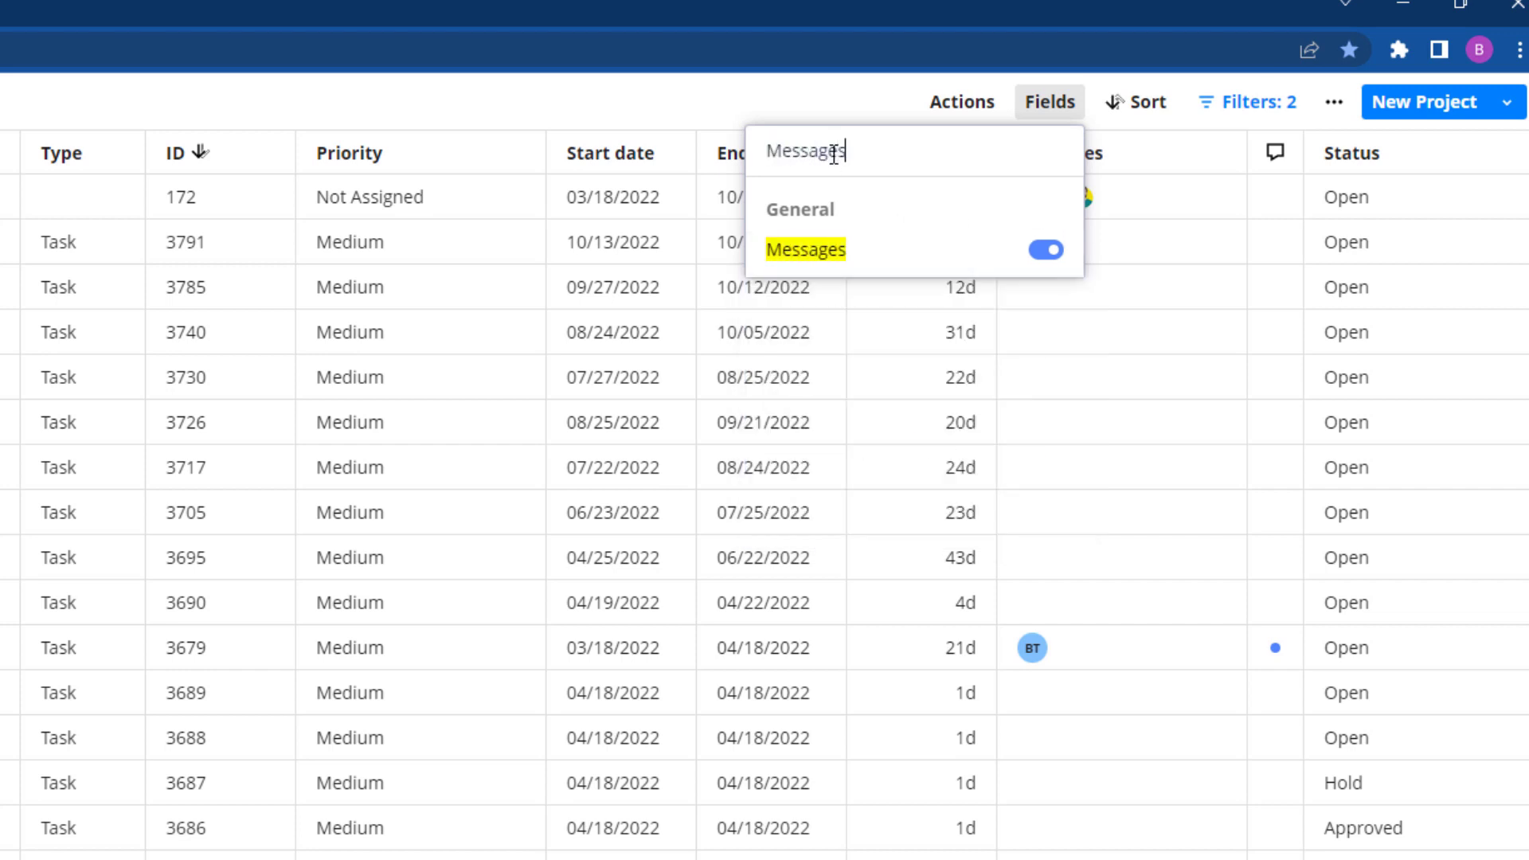
# - Browse the sort options and search them for estimated hours
pyautogui.click(1155, 111)
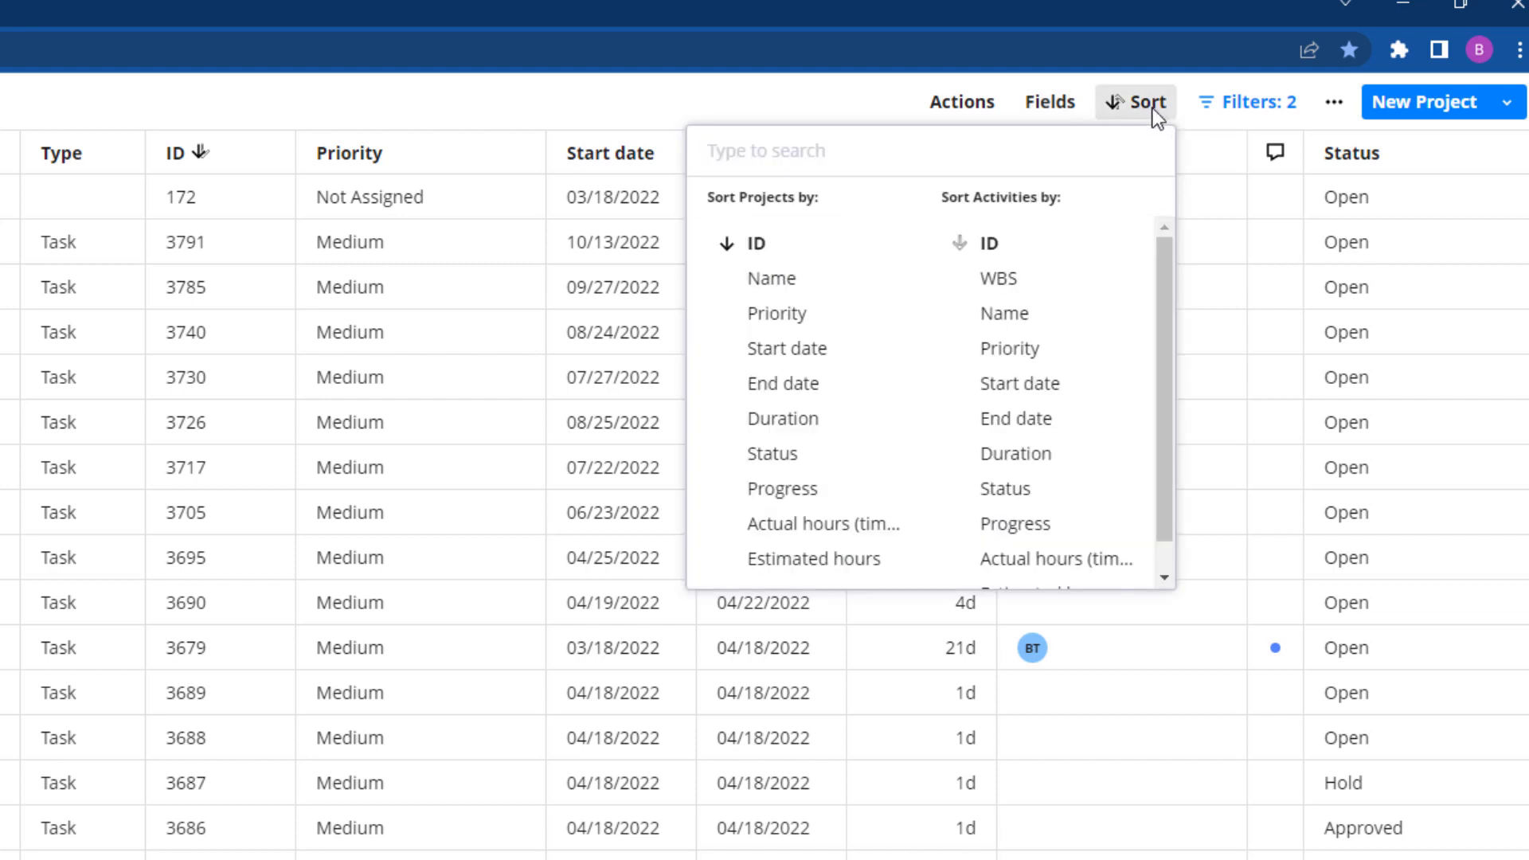
pyautogui.moveTo(1163, 280)
pyautogui.mouseDown()
pyautogui.moveTo(1164, 351)
pyautogui.moveTo(1166, 256)
pyautogui.mouseUp()
pyautogui.click(797, 154)
# - Filter sort options by 'Est', then expand the Activity status, Project status and Activity assignees filters
pyautogui.write('Est')
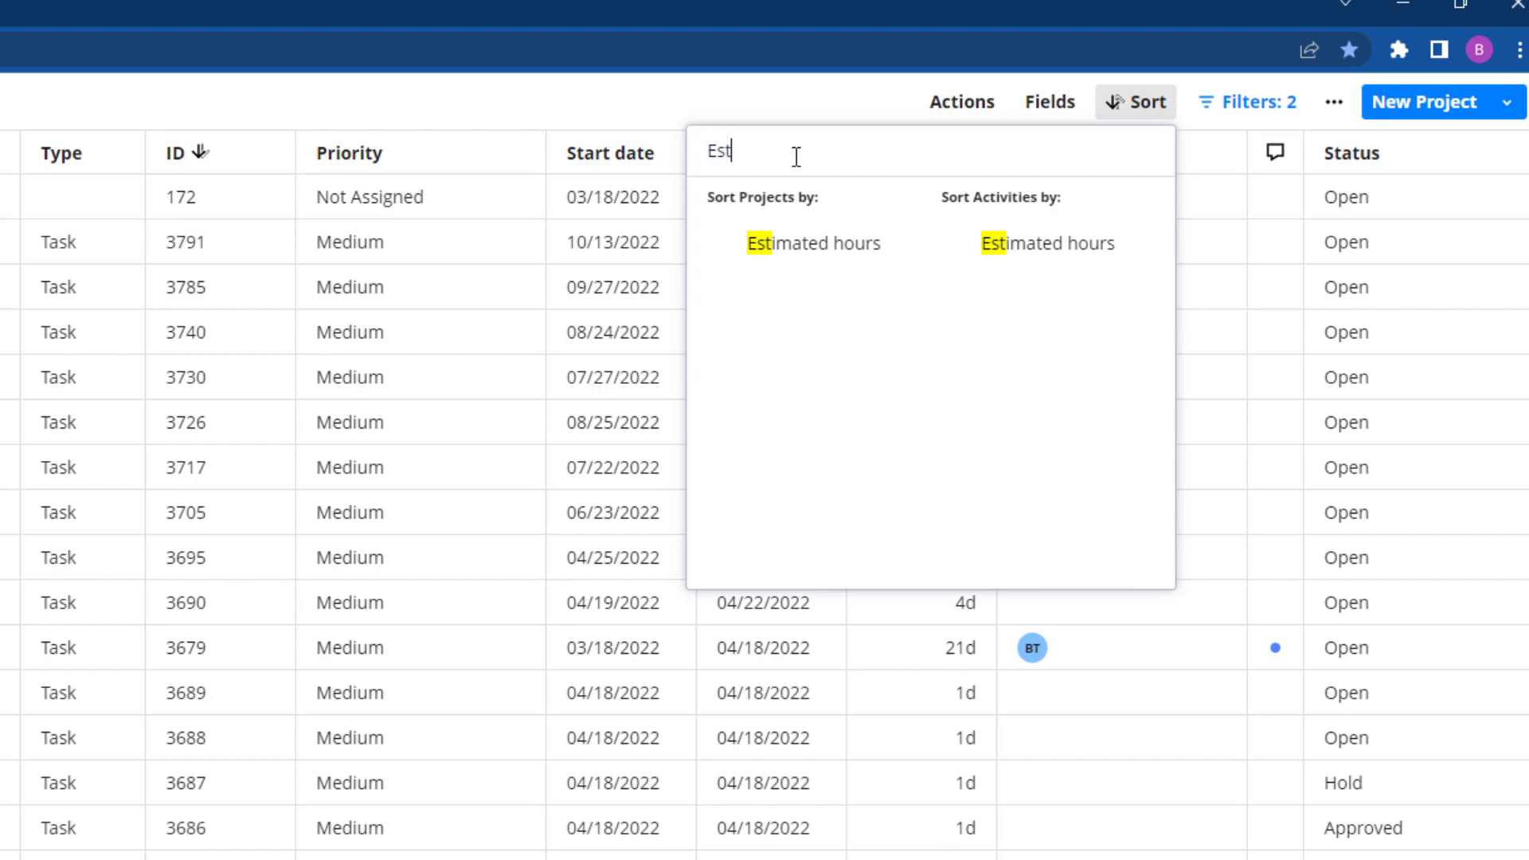
pyautogui.click(1262, 118)
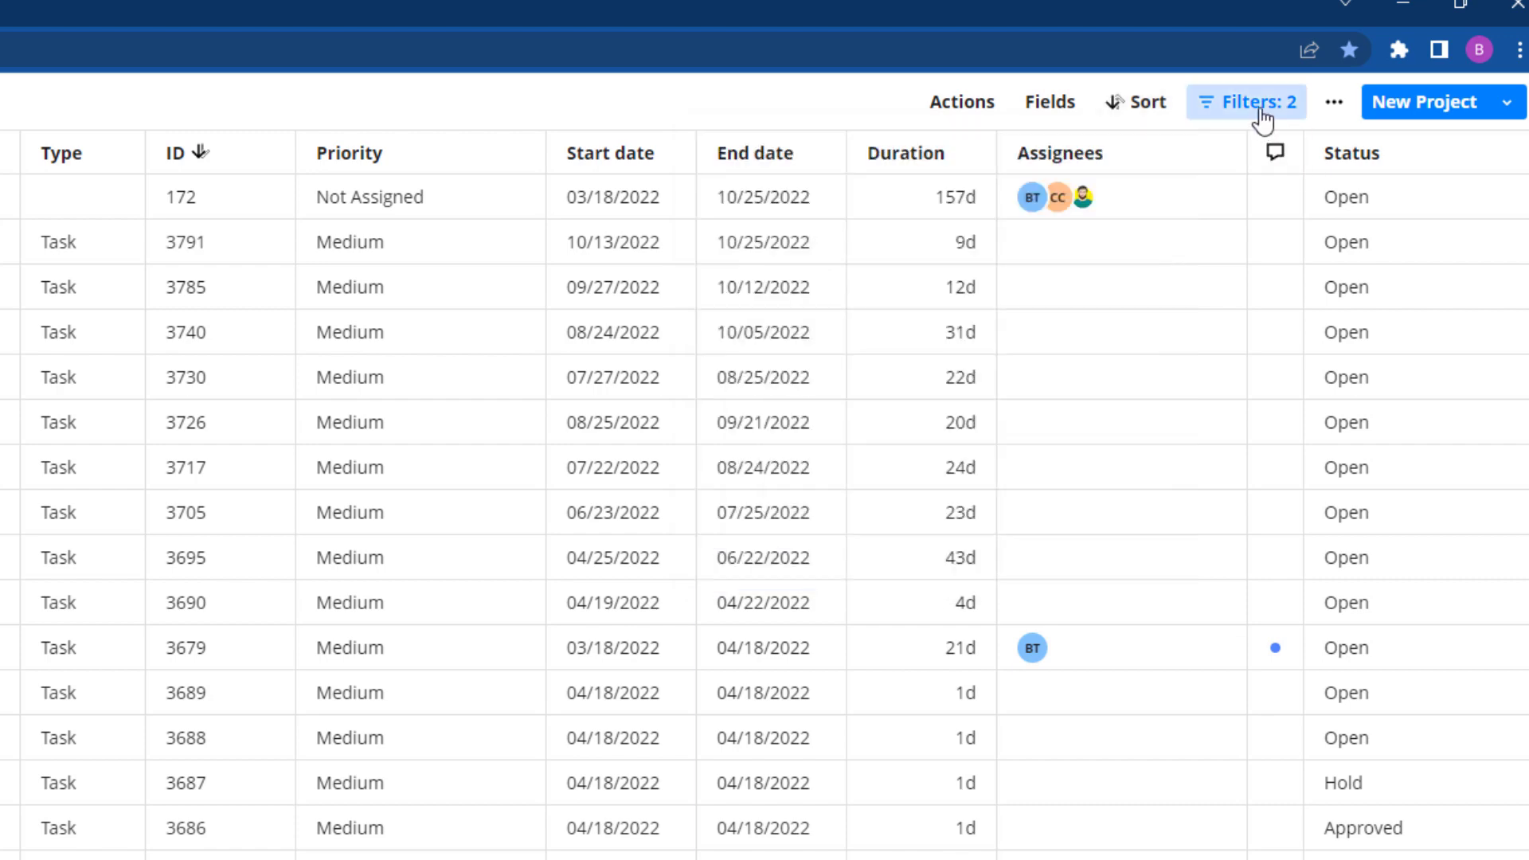
pyautogui.click(1262, 117)
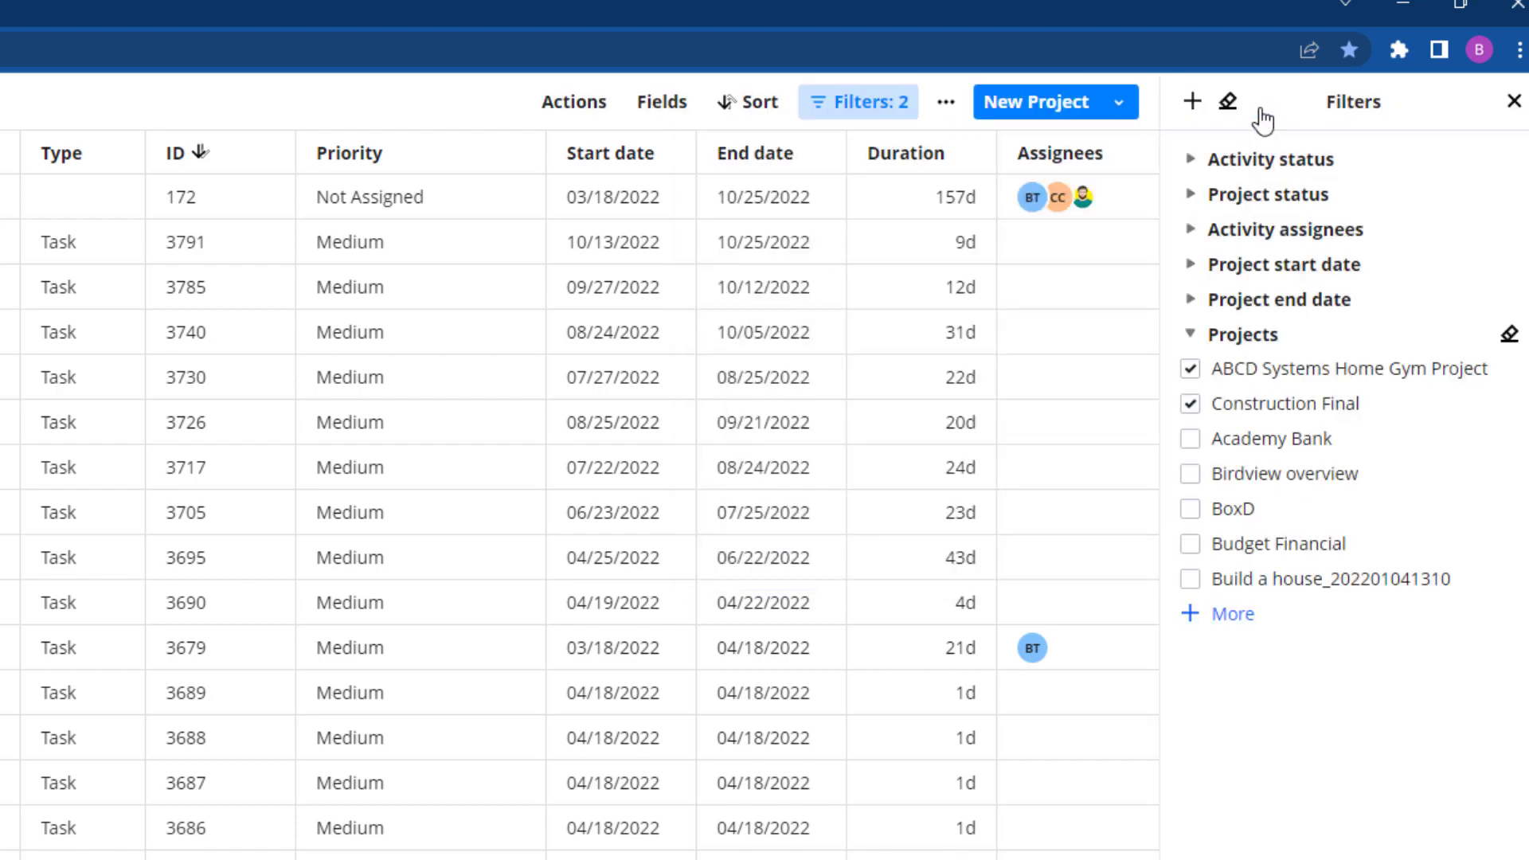
pyautogui.click(1193, 159)
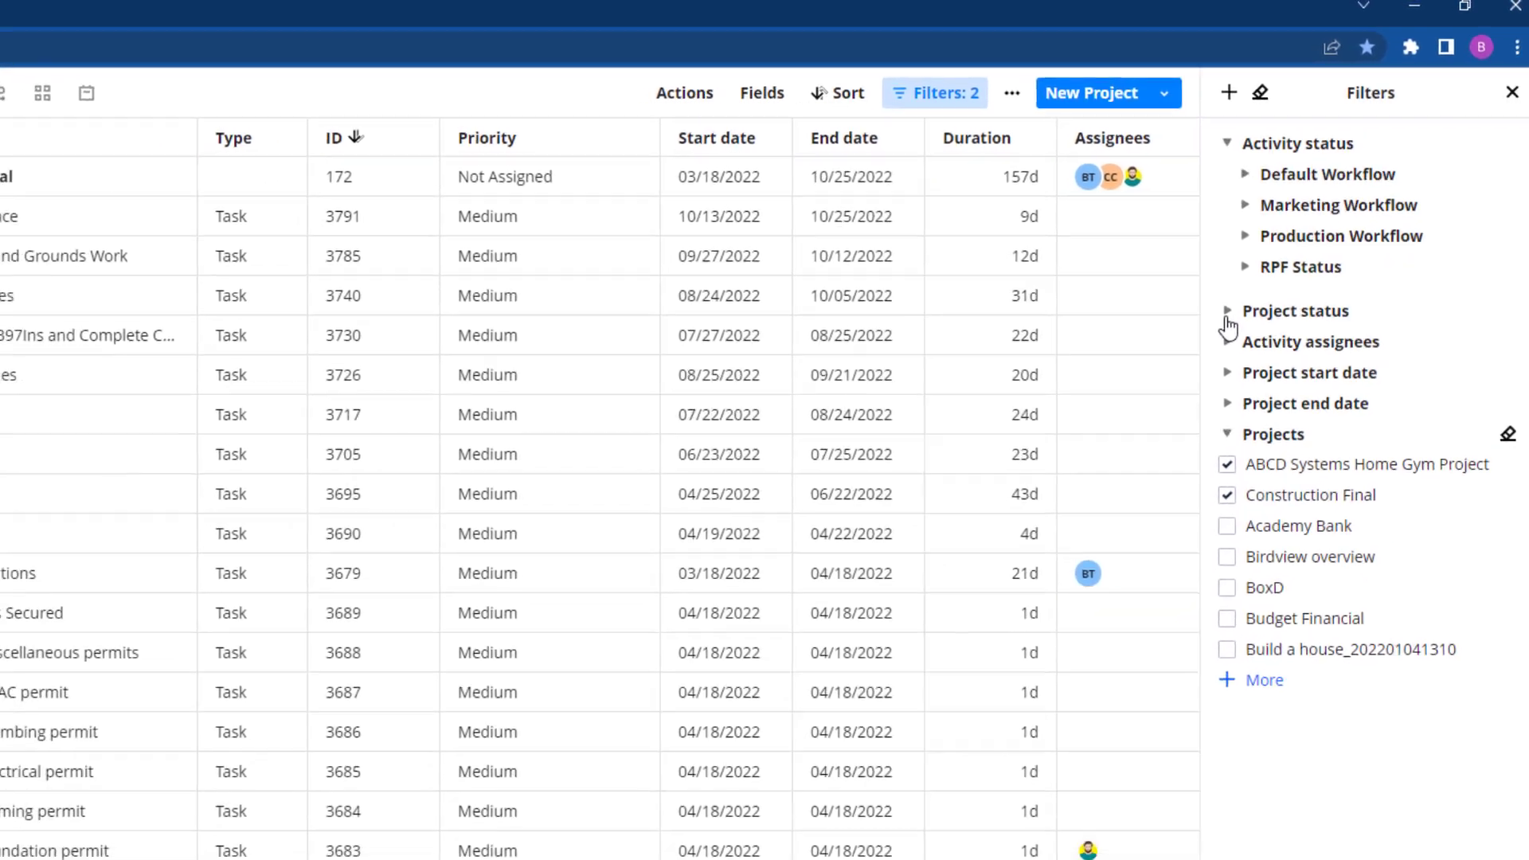
pyautogui.click(1227, 312)
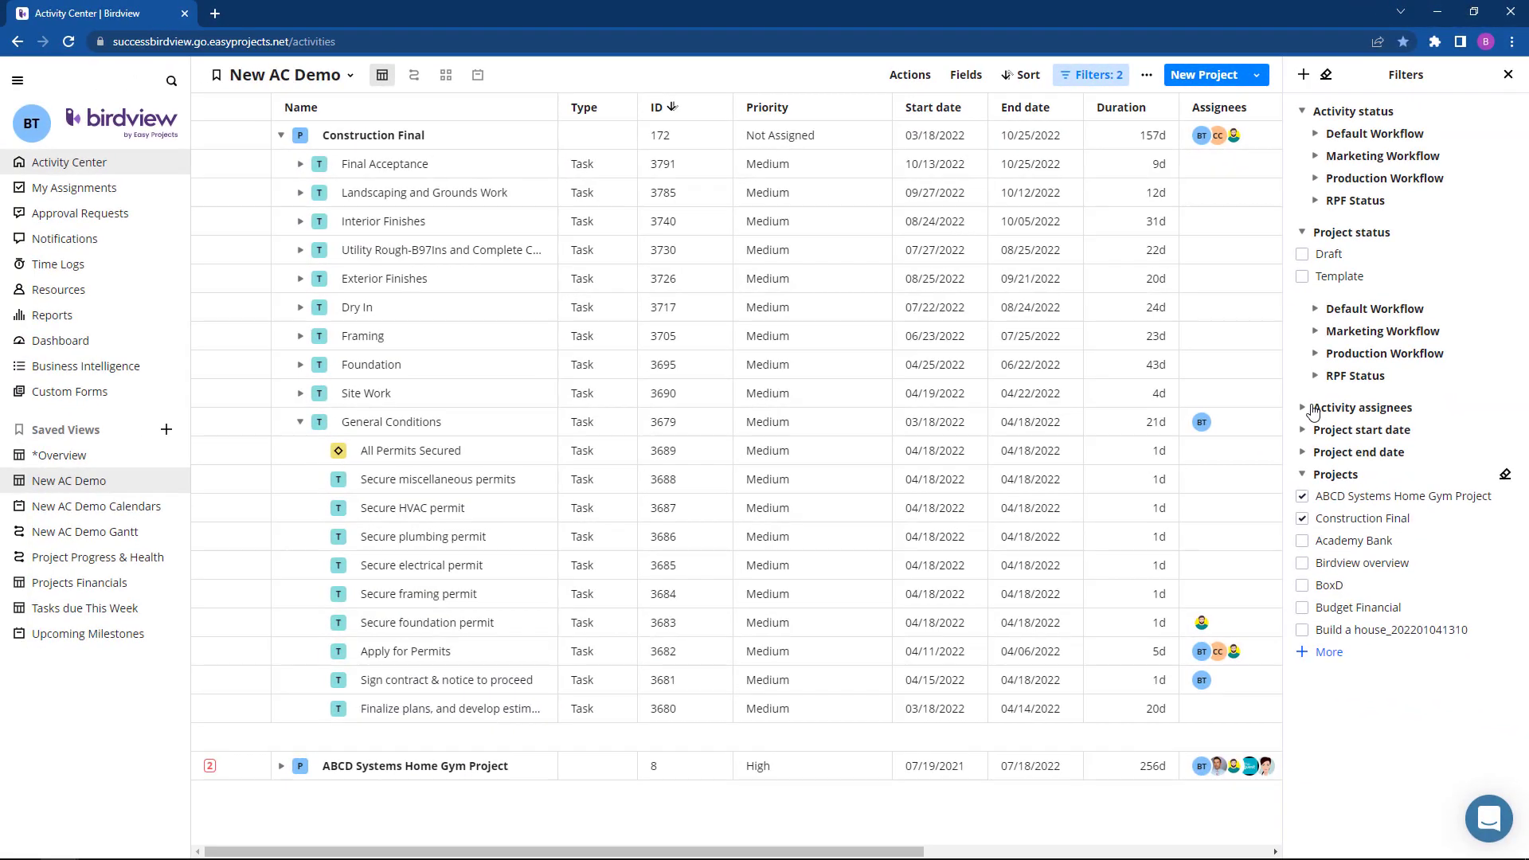
pyautogui.click(1303, 408)
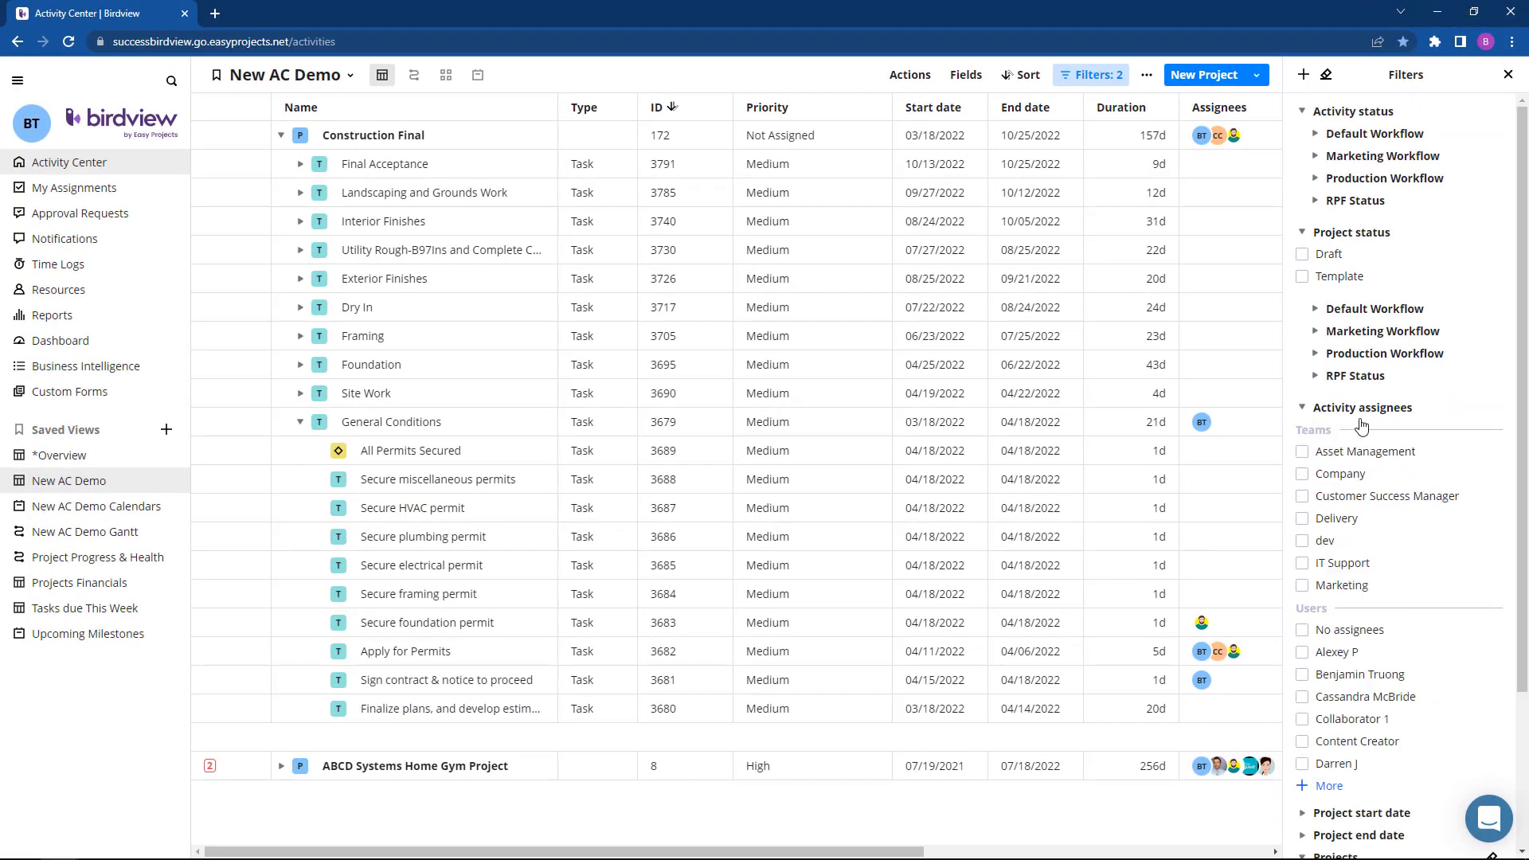
# - Look over the filter list and saved view menu, then clear all filters
pyautogui.scroll(-3, 1423, 433)
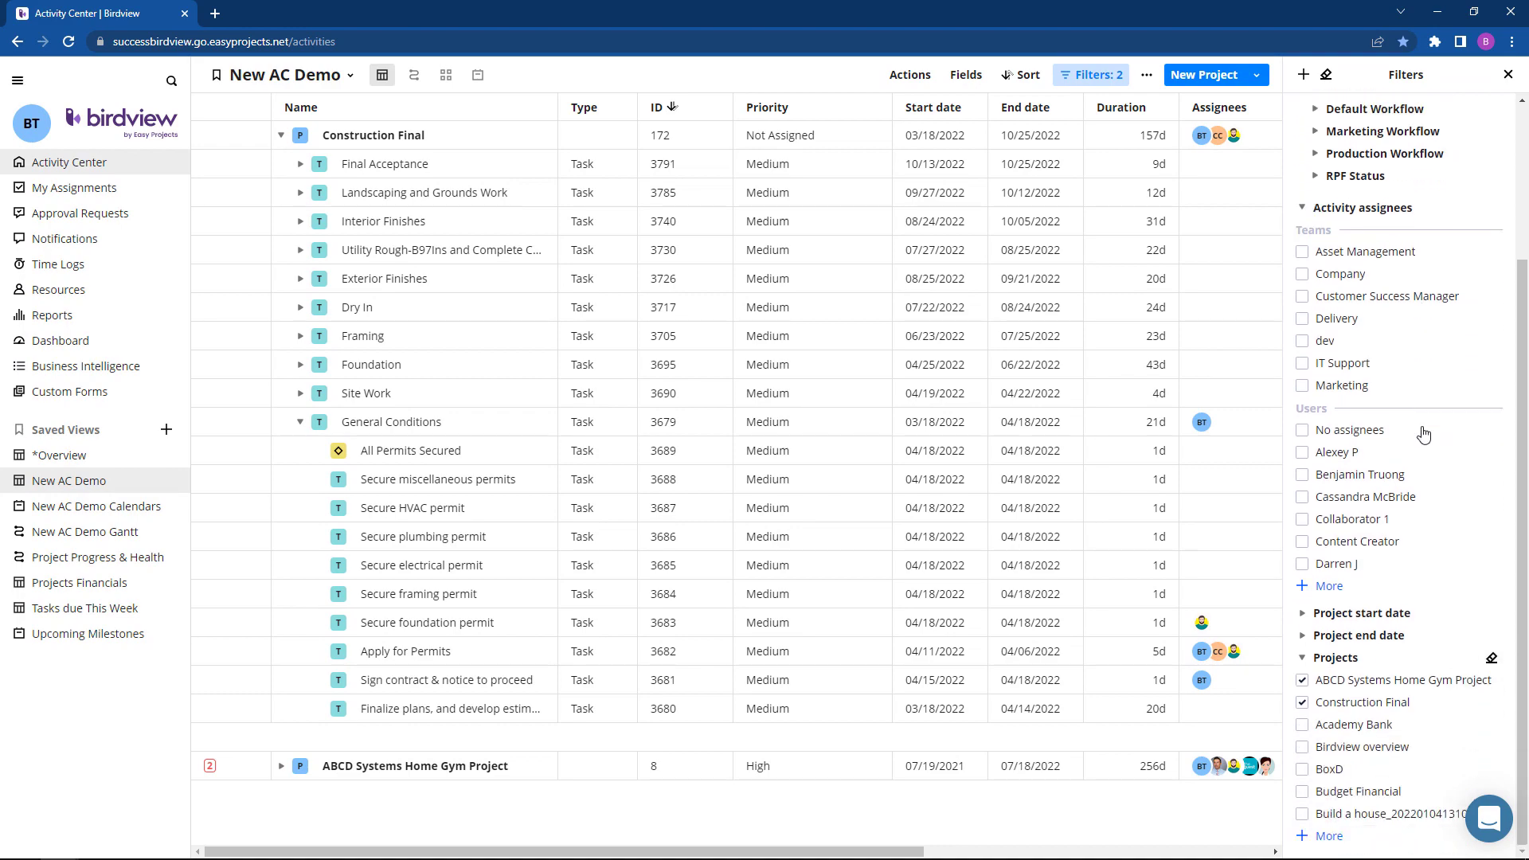
pyautogui.scroll(3, 1378, 601)
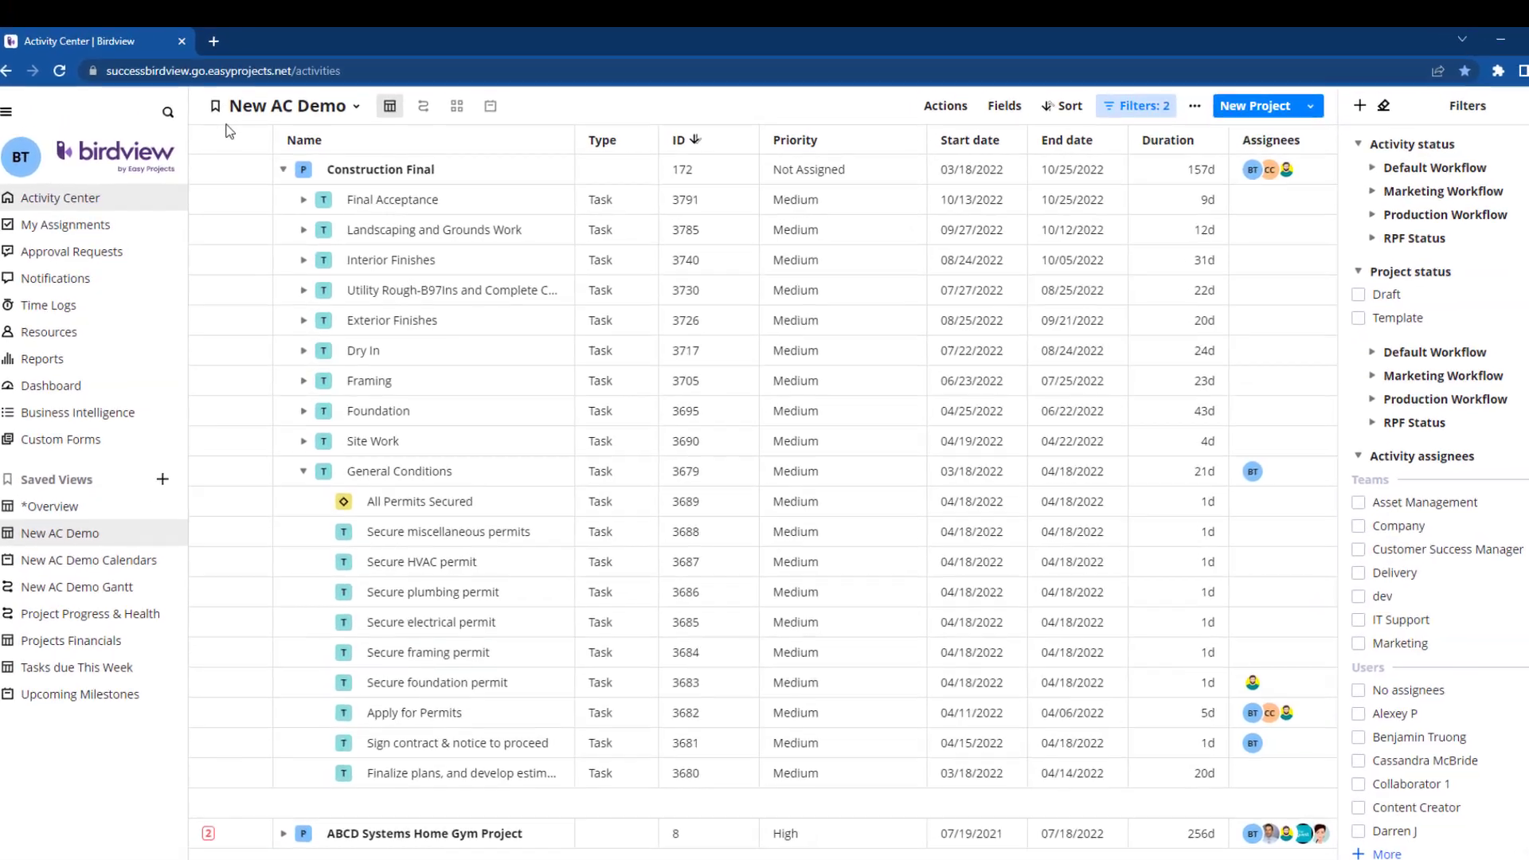
pyautogui.click(286, 106)
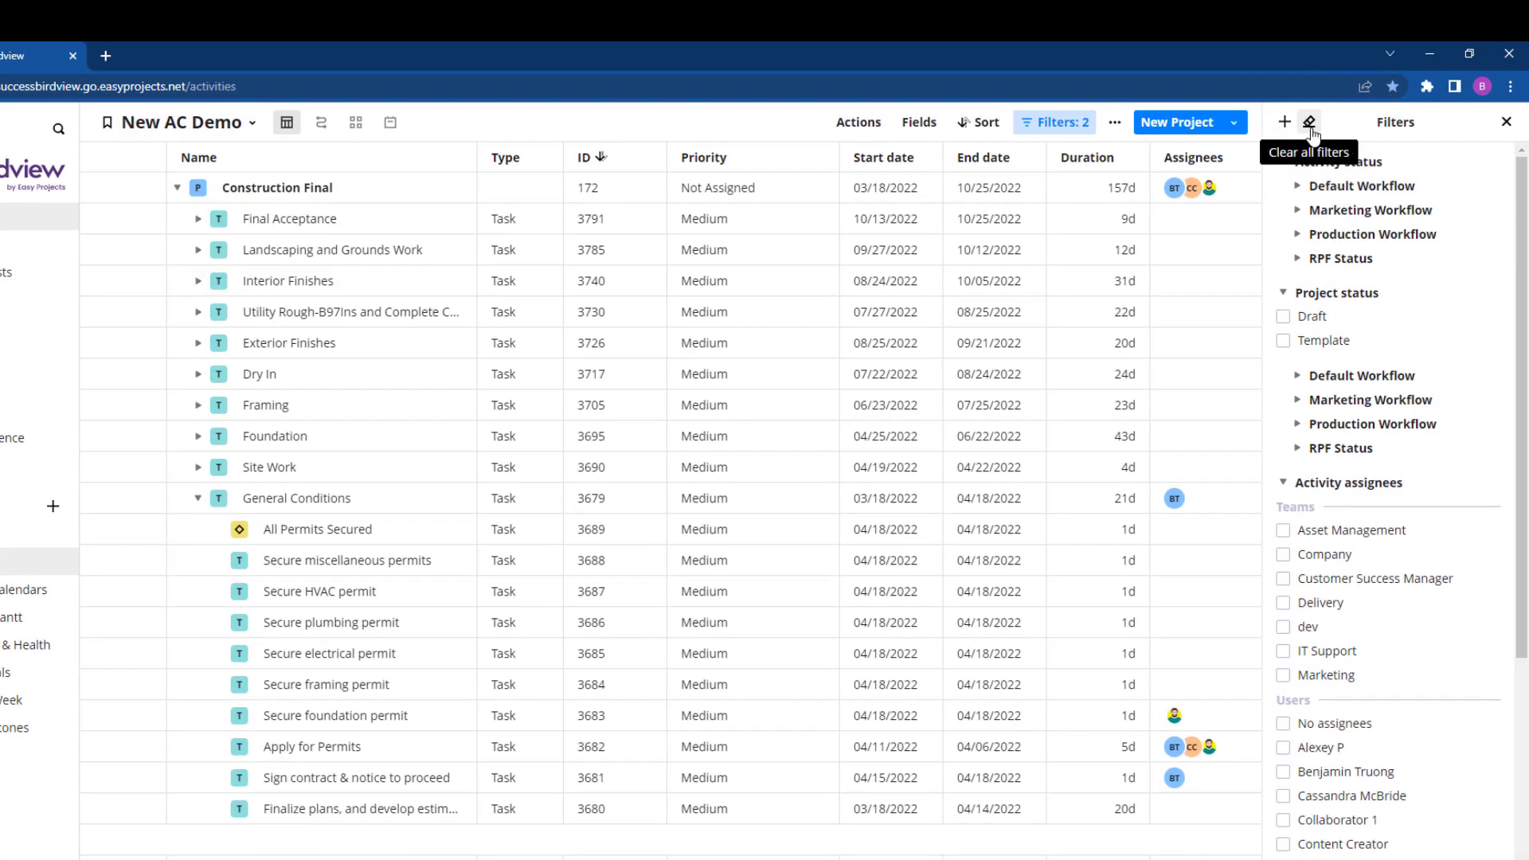
pyautogui.click(1310, 124)
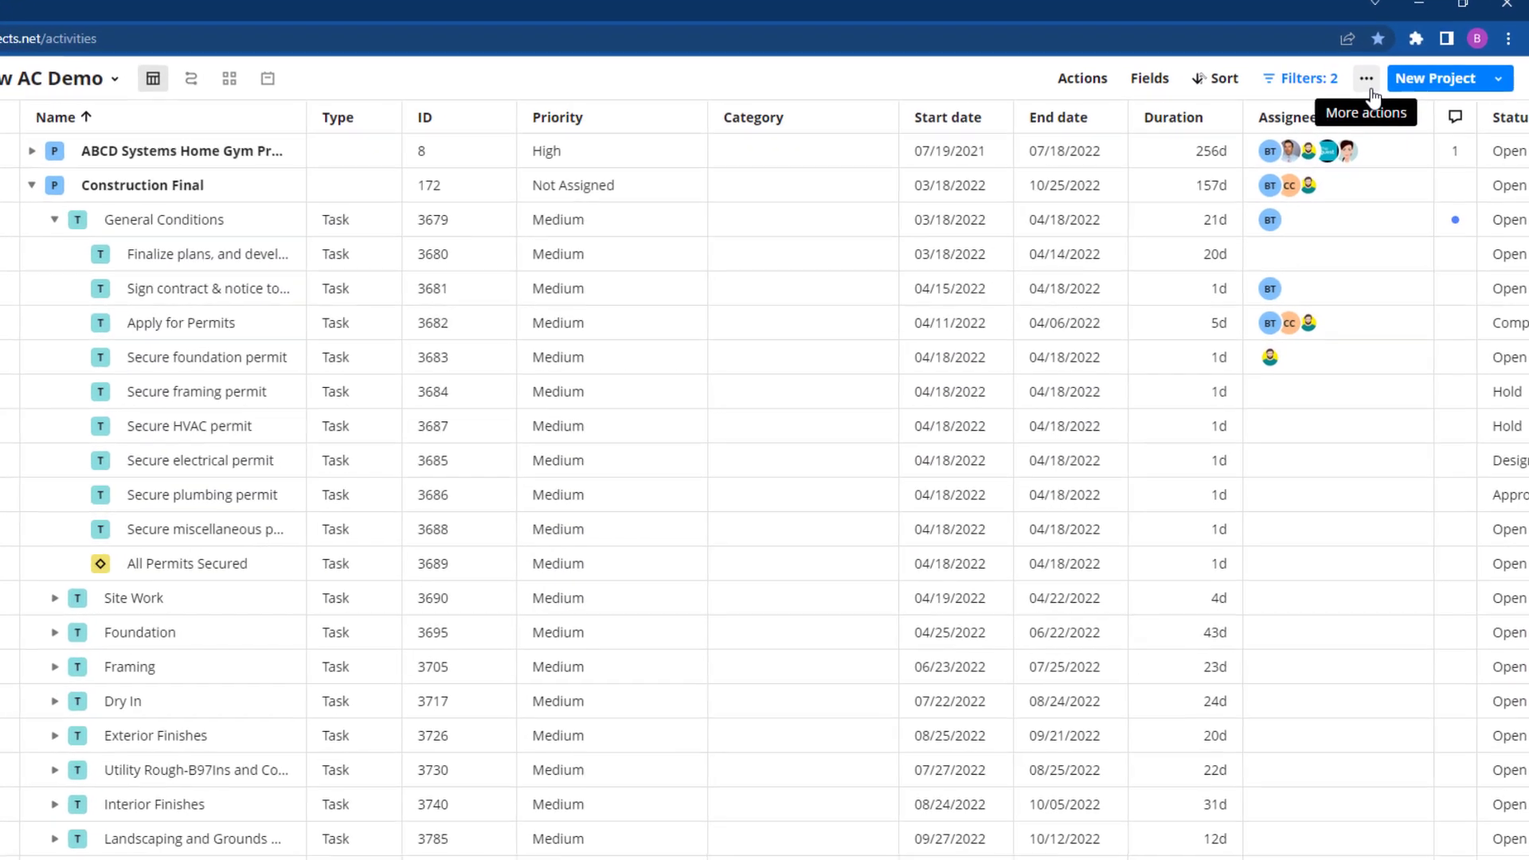
# - Browse More actions and New Project templates for 'new project', then open the New AC Demo Gantt view
pyautogui.click(1382, 123)
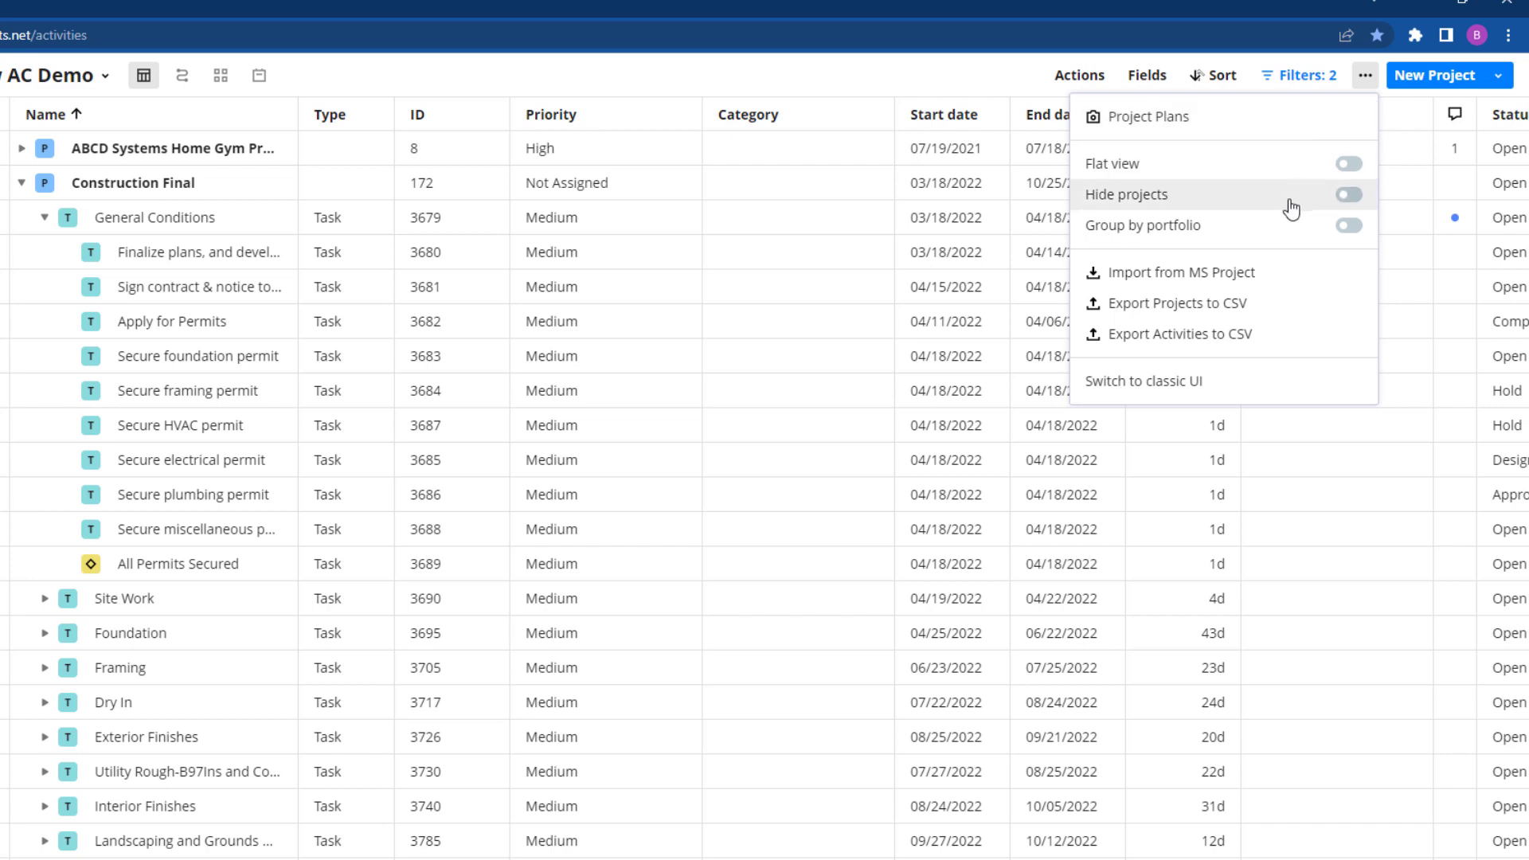
pyautogui.click(1293, 335)
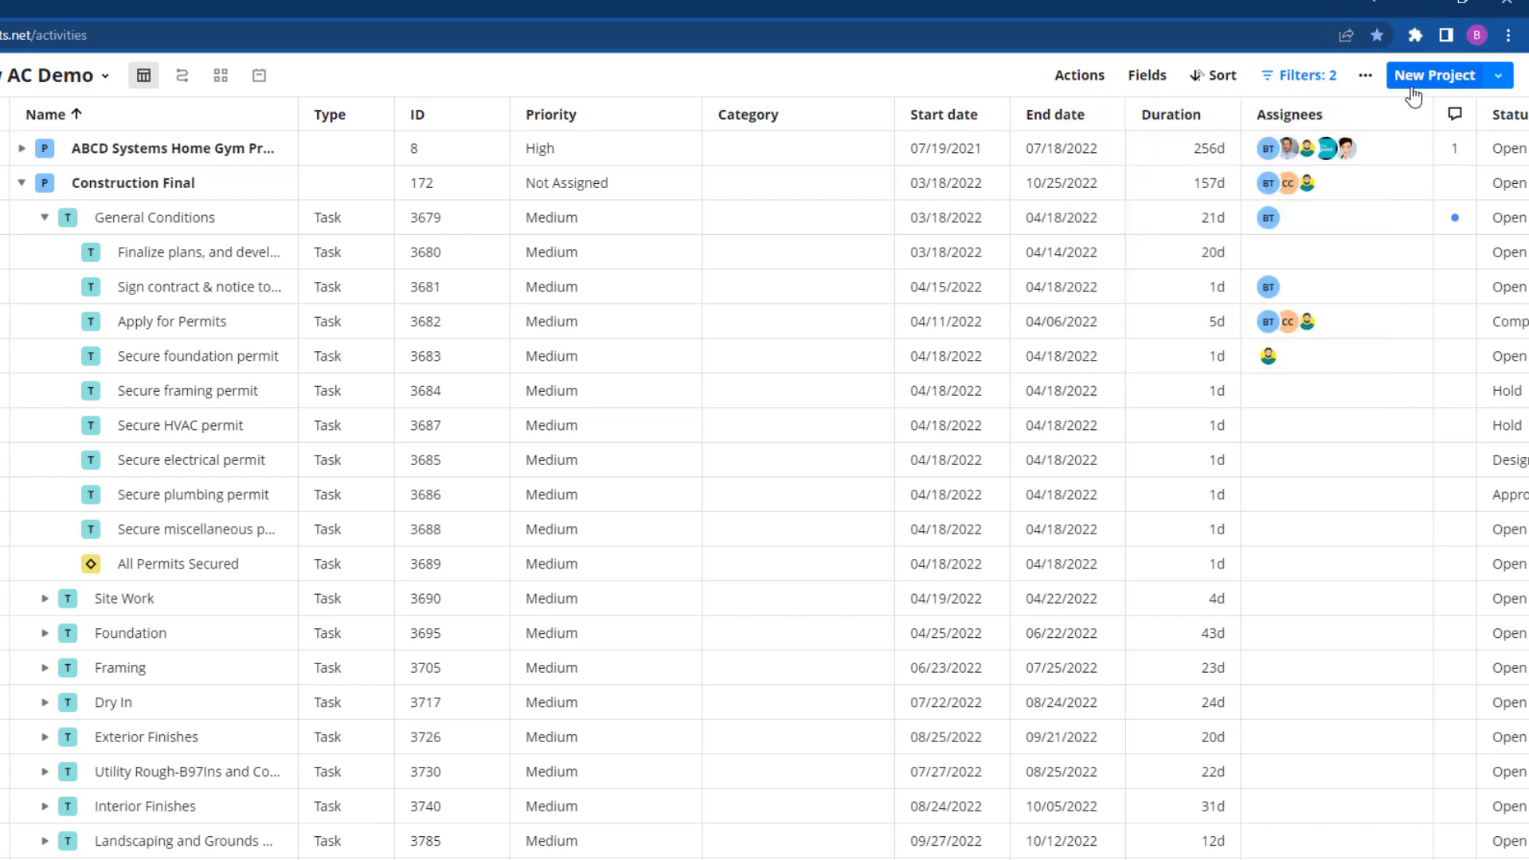
pyautogui.click(1413, 96)
pyautogui.click(1499, 78)
pyautogui.write('new proje')
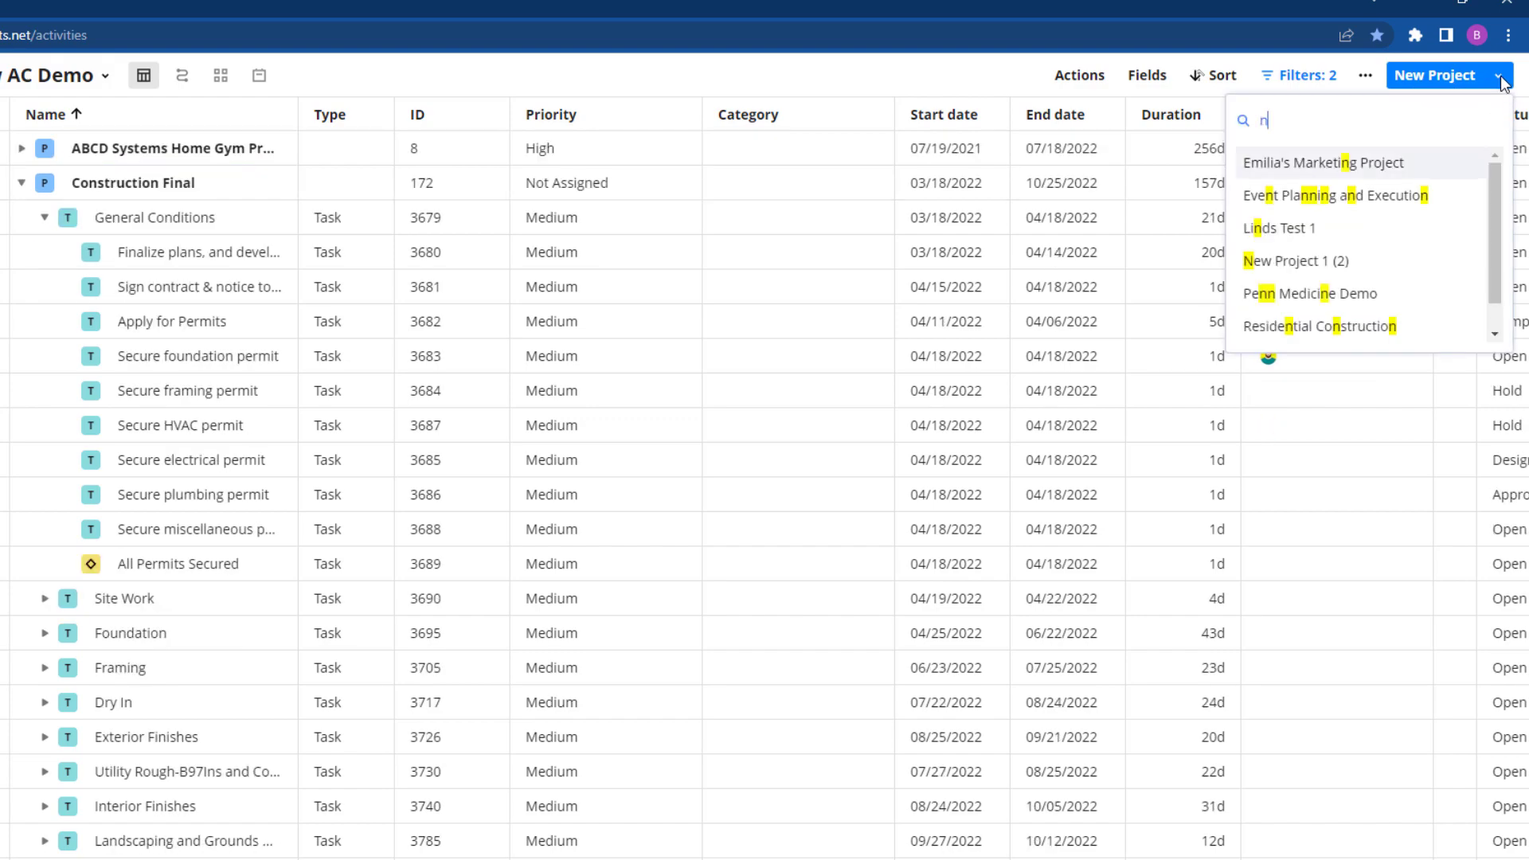
pyautogui.write('ct')
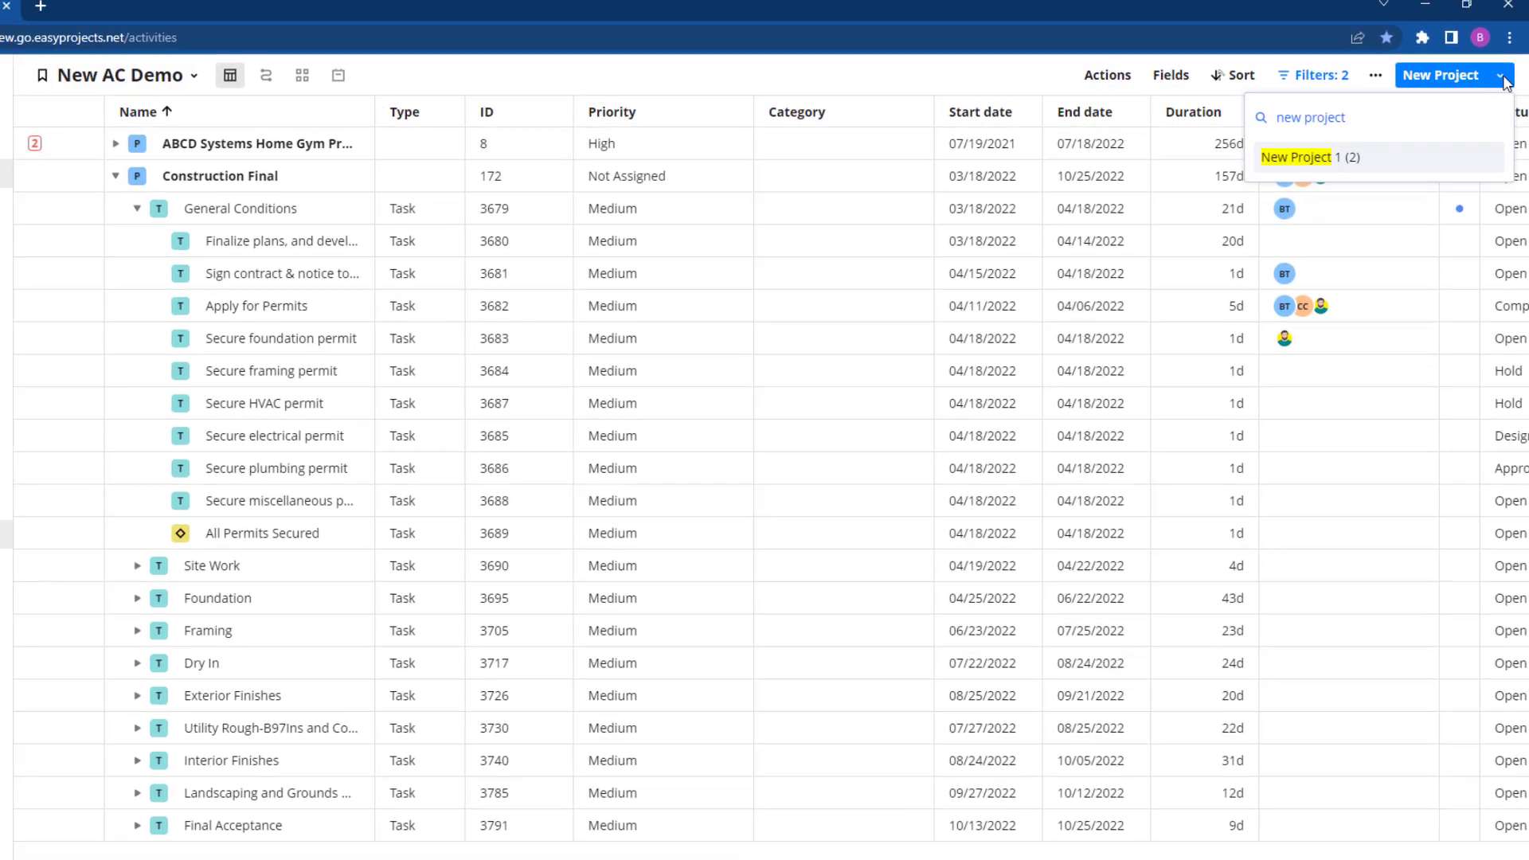
pyautogui.click(414, 75)
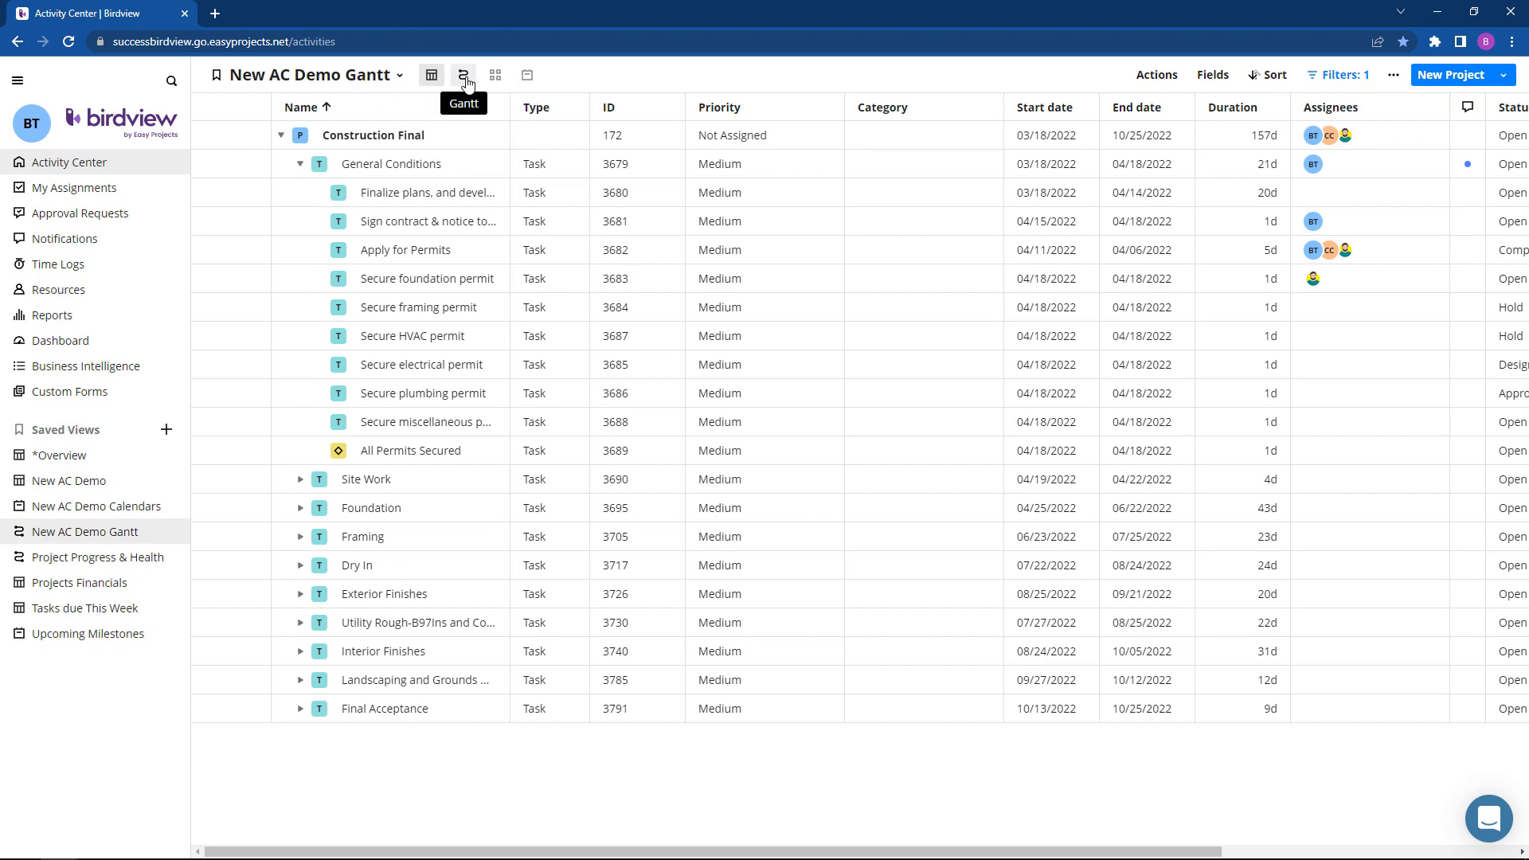
# - Switch to Gantt, chain Secure framing permit after foundation permit, and start linking HVAC after framing
pyautogui.click(466, 80)
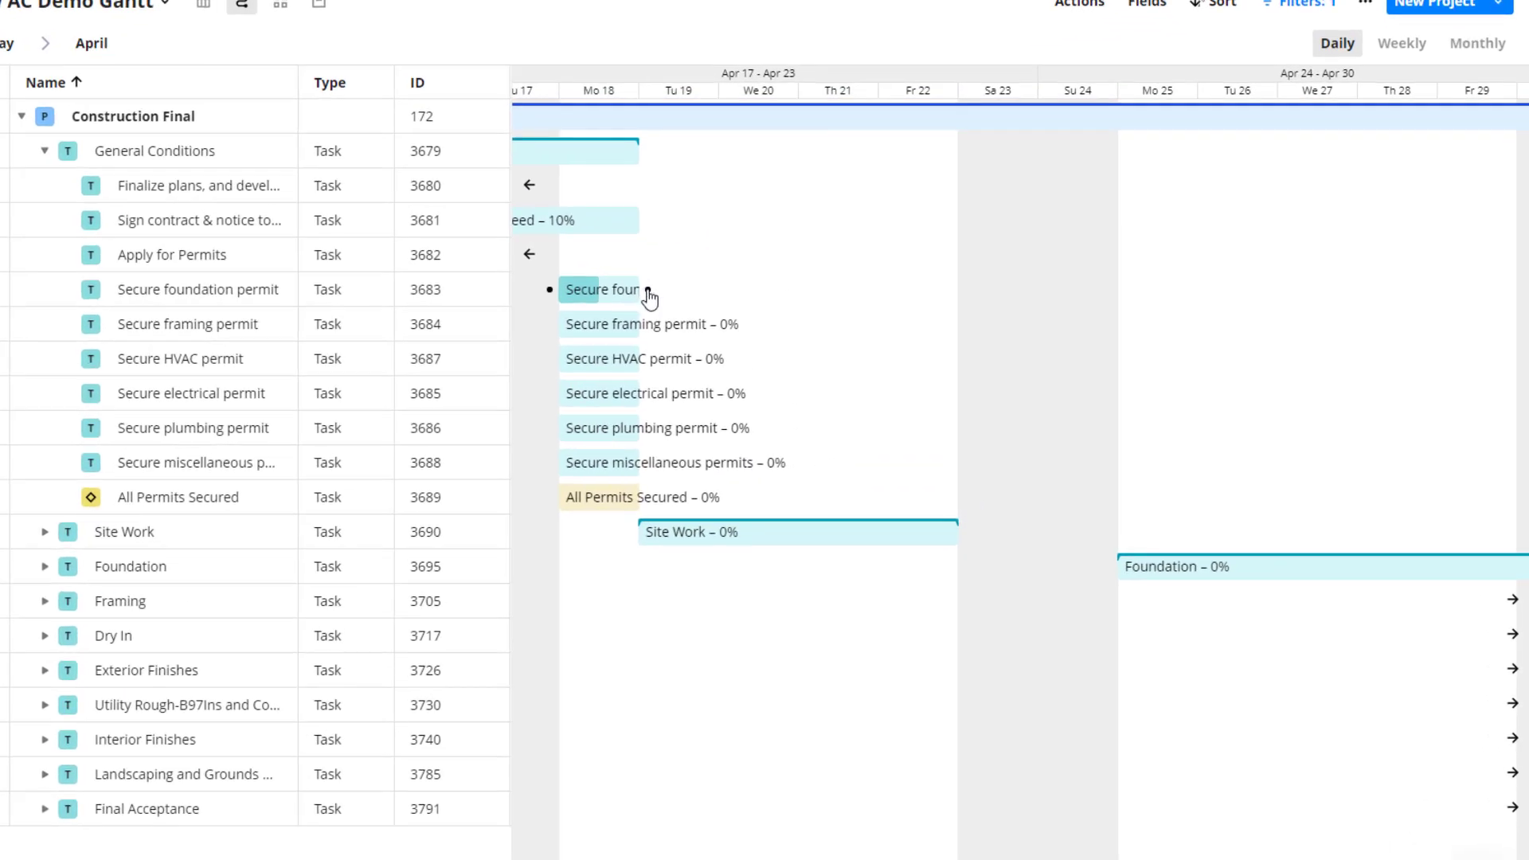
pyautogui.moveTo(648, 291); pyautogui.dragTo(619, 325)
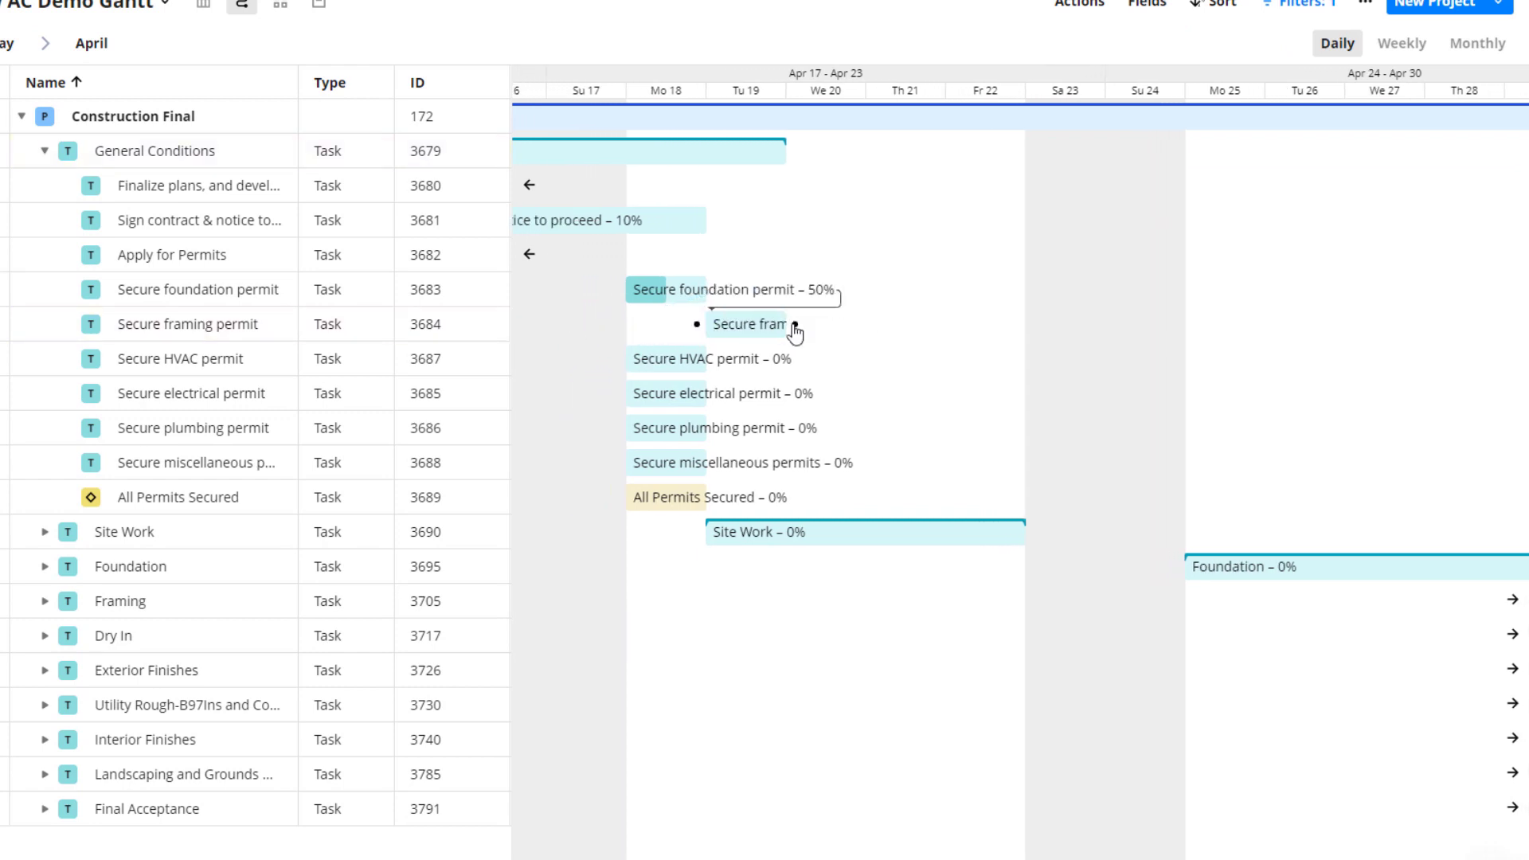
pyautogui.moveTo(795, 324); pyautogui.dragTo(621, 363)
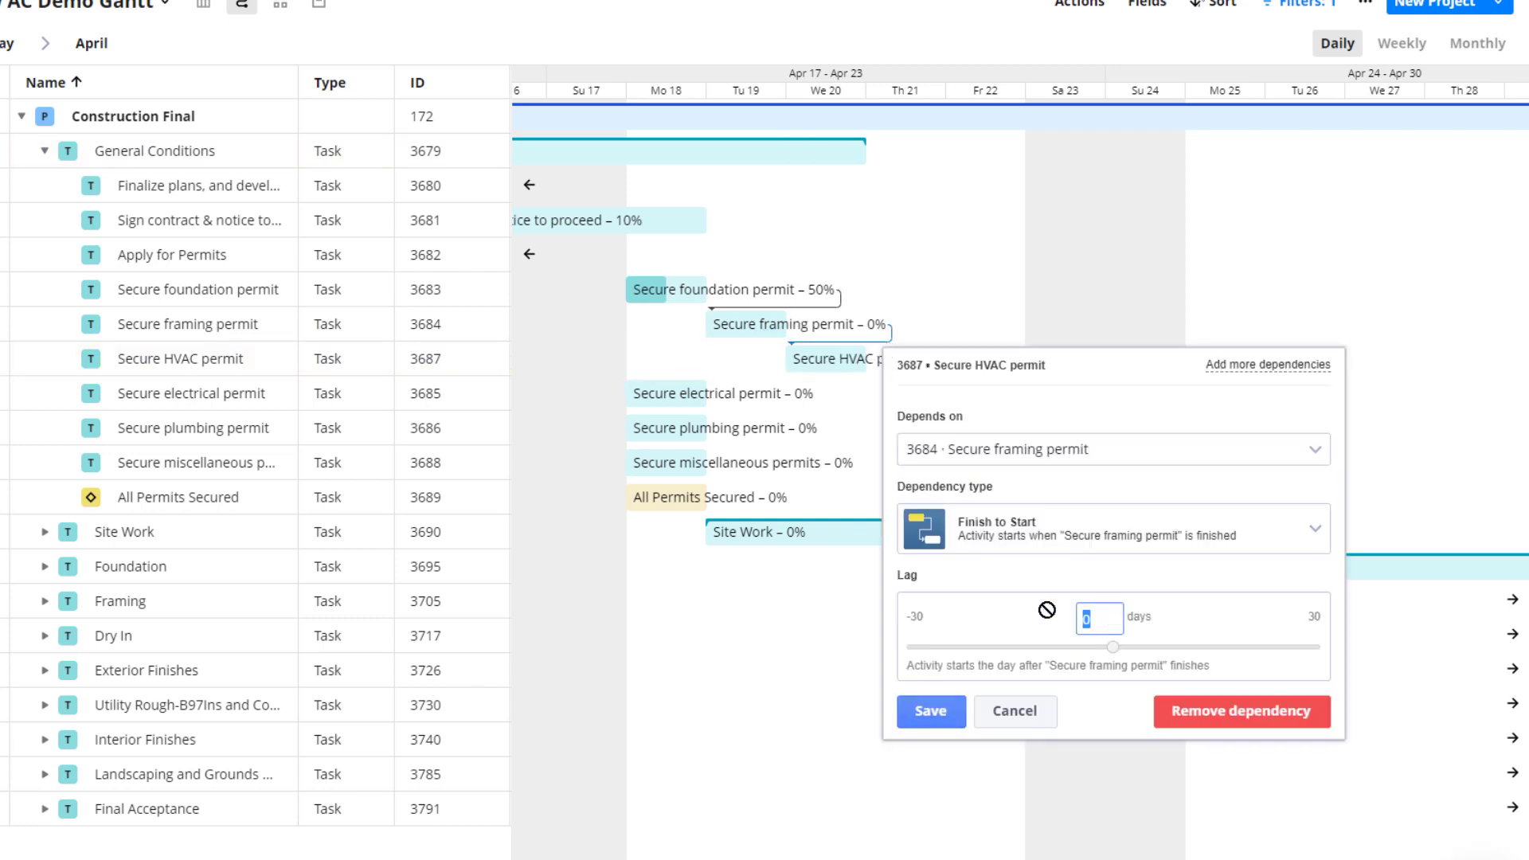
# - Save the HVAC permit dependency with a 1-day lag and switch the timeline to Monthly
pyautogui.write('1')
pyautogui.click(938, 716)
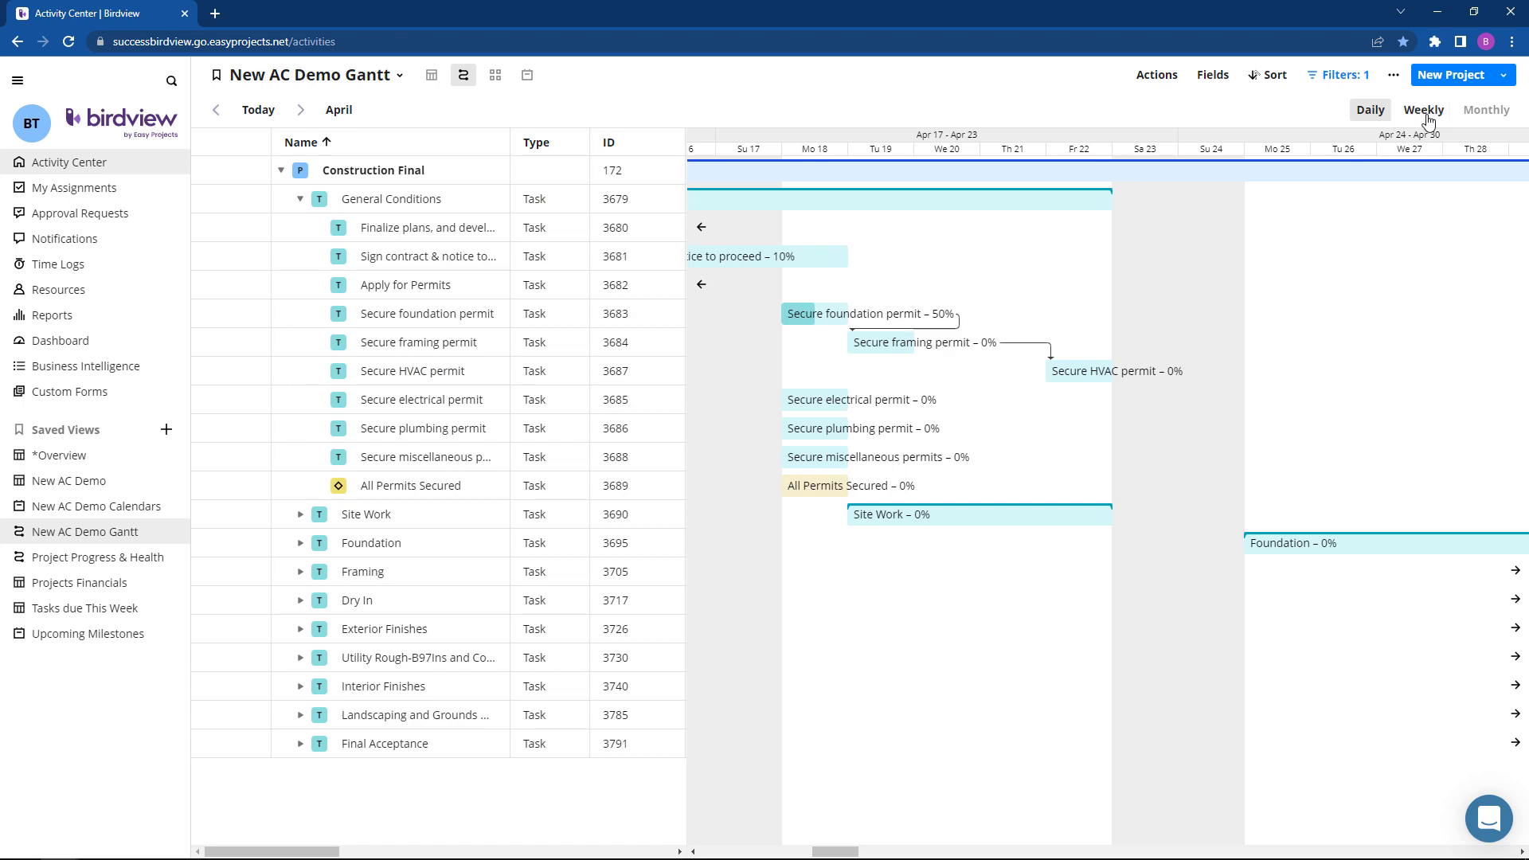
pyautogui.click(1424, 111)
pyautogui.click(1483, 111)
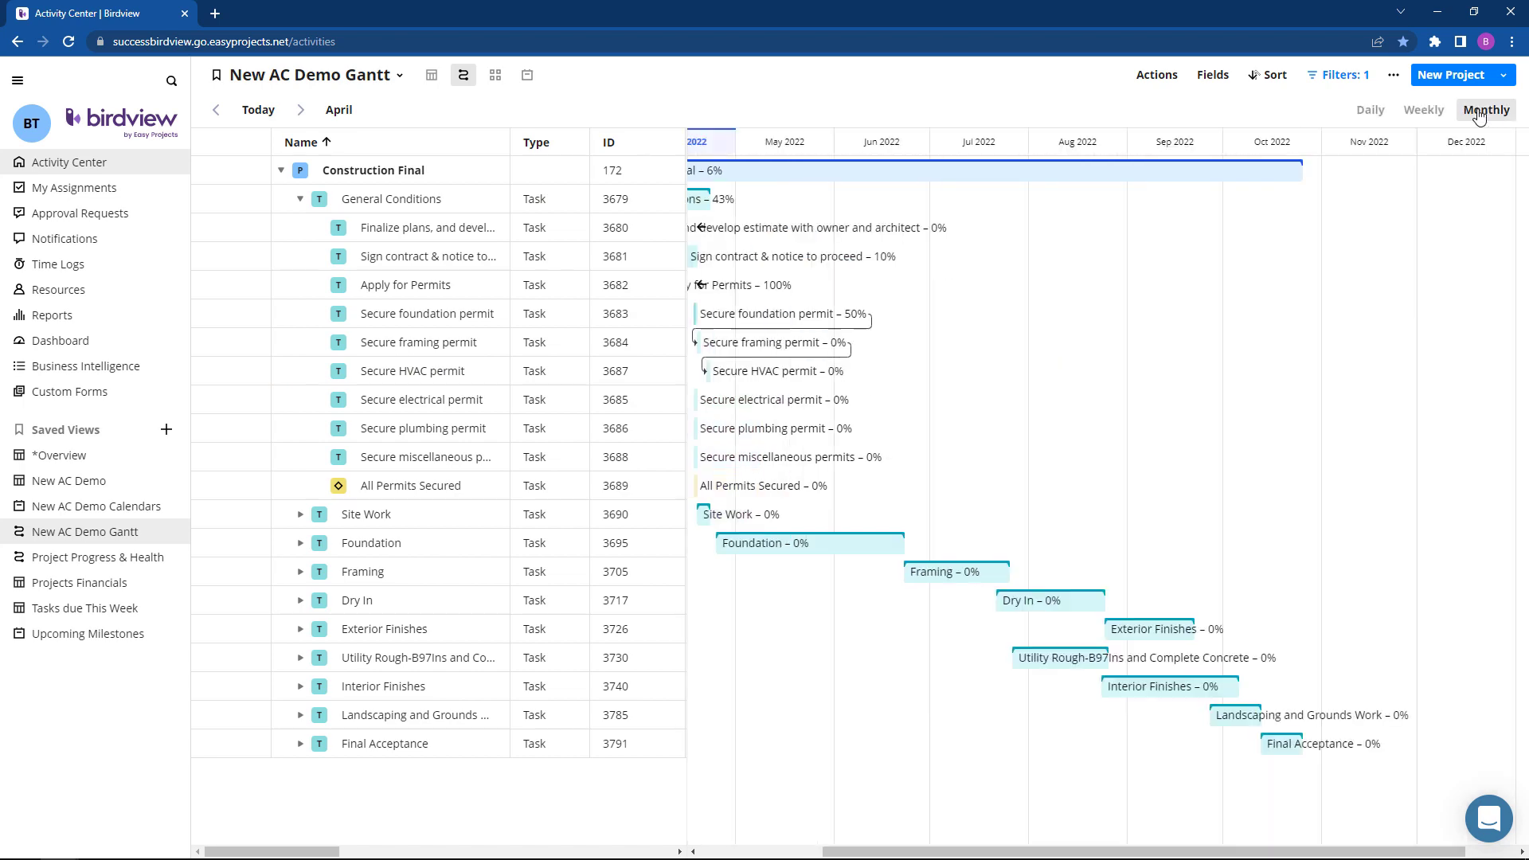